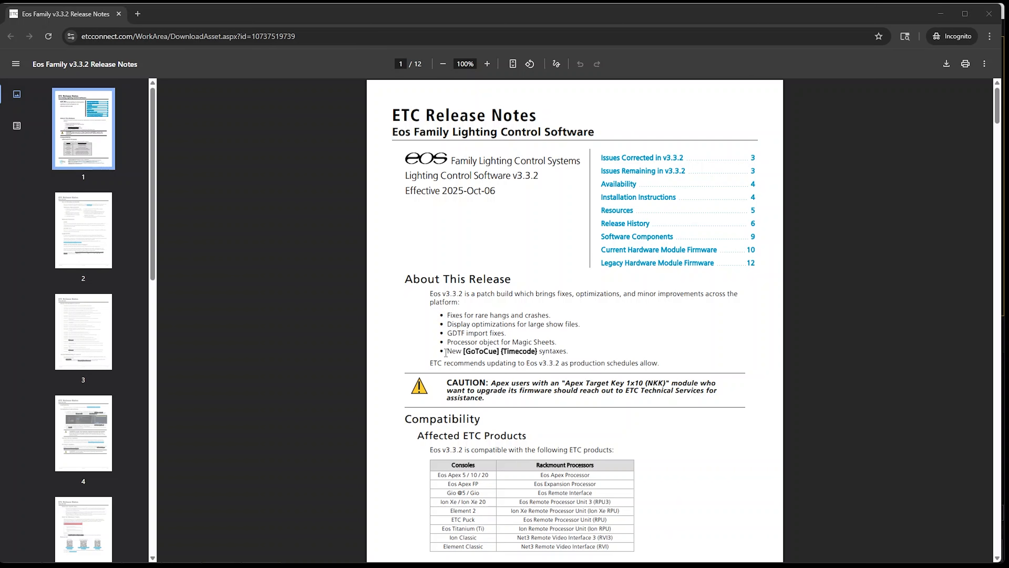
Read through the Eos v3.3.2 release notes, covering the new [GoToCue] {Timecode} syntaxes and the lists of corrected and remaining issues
drag(446, 352, 573, 352)
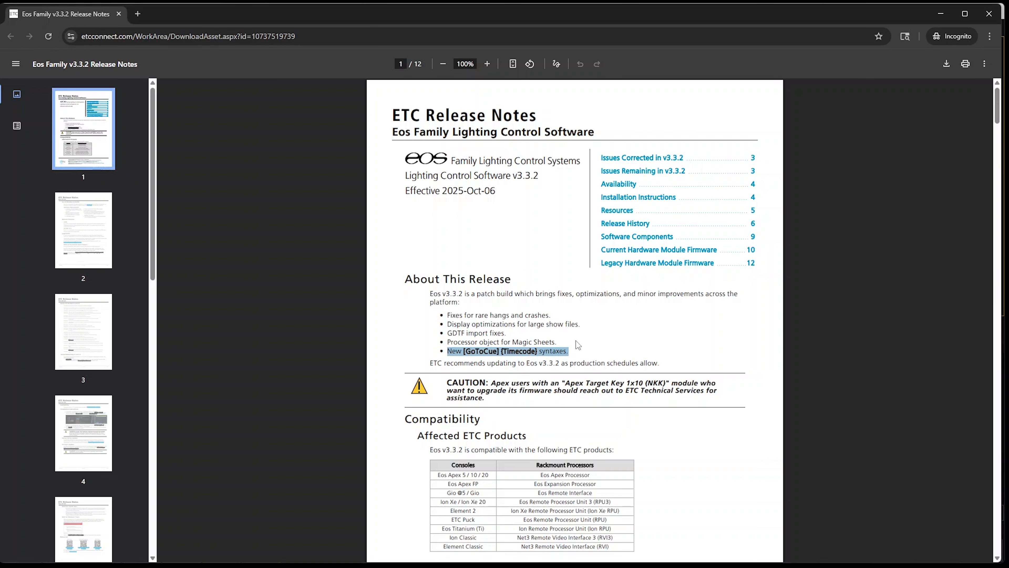
click(678, 341)
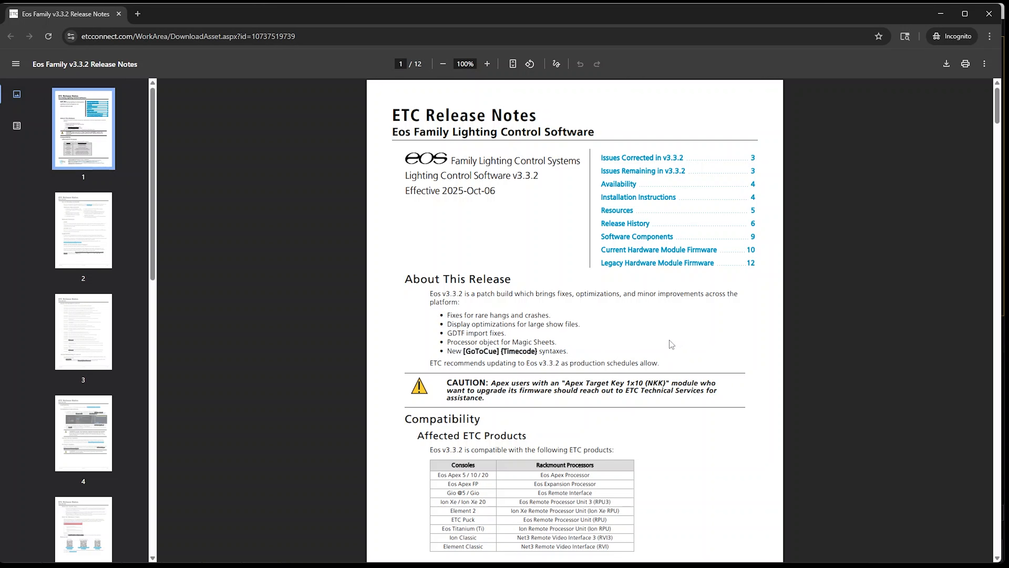
scroll(674, 339, down, 10)
scroll(674, 339, down, 10)
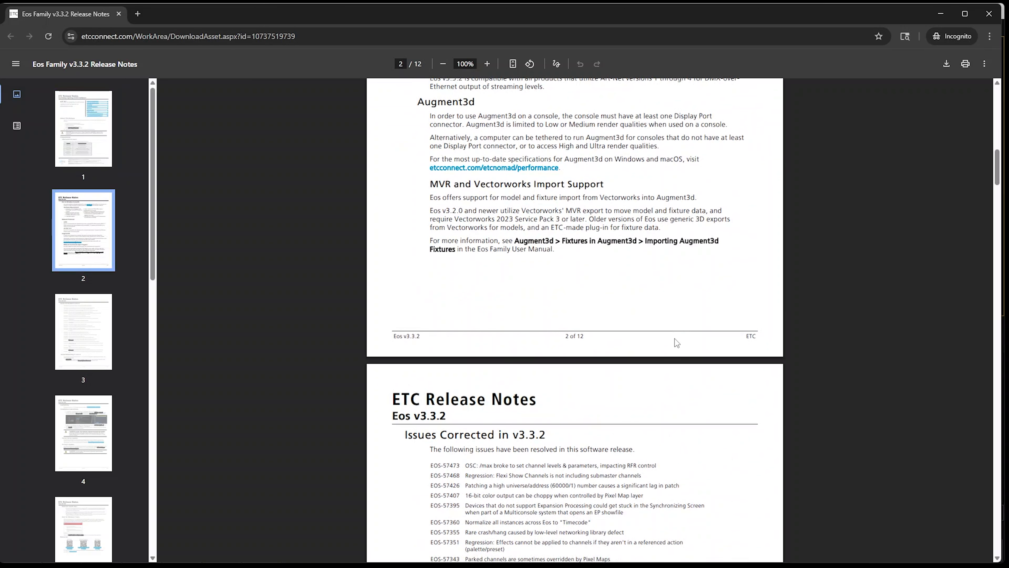
scroll(619, 432, down, 20)
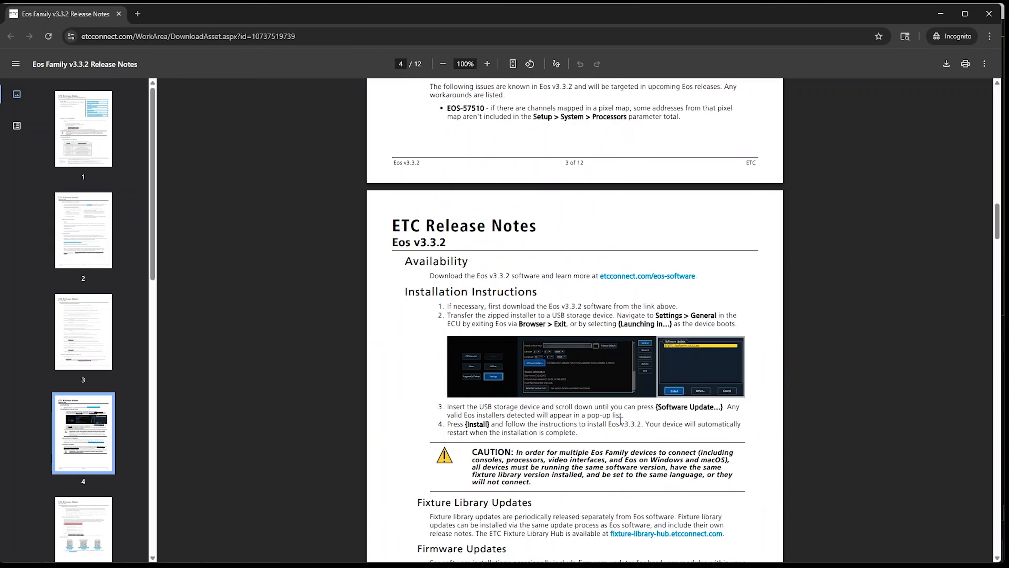
scroll(620, 421, down, 20)
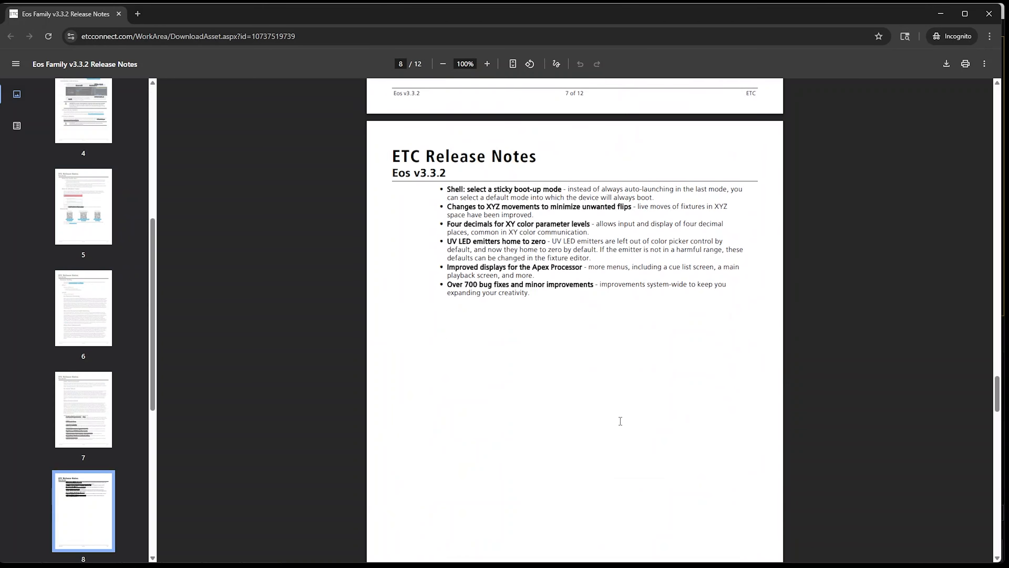
scroll(616, 368, up, 20)
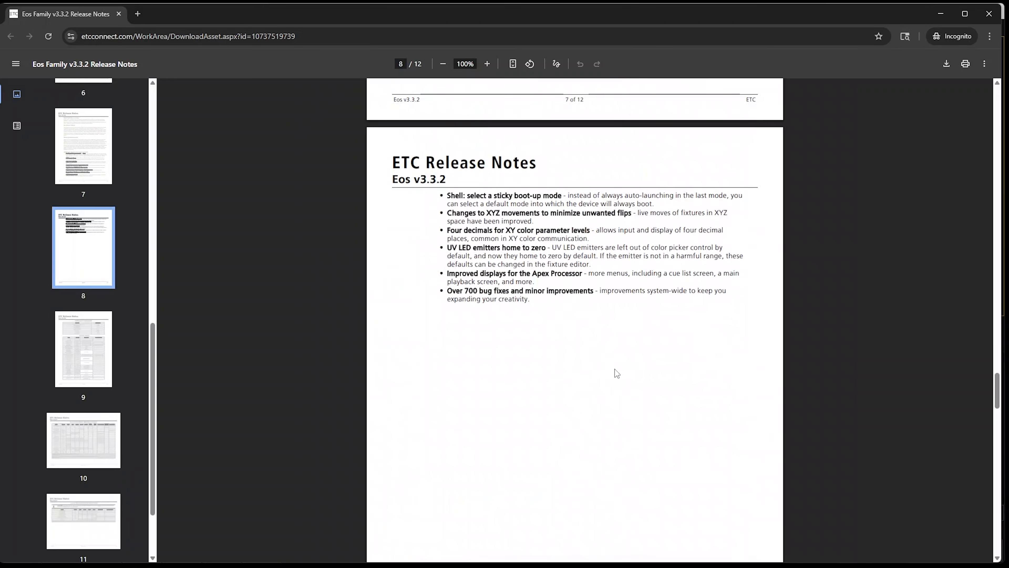
scroll(615, 370, up, 12)
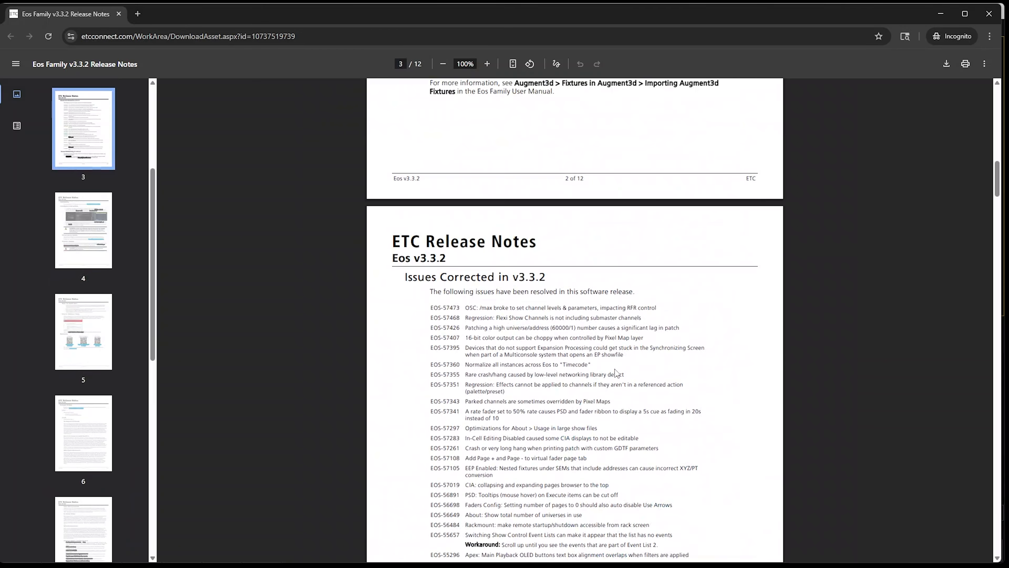
scroll(605, 325, down, 1)
scroll(454, 505, down, 8)
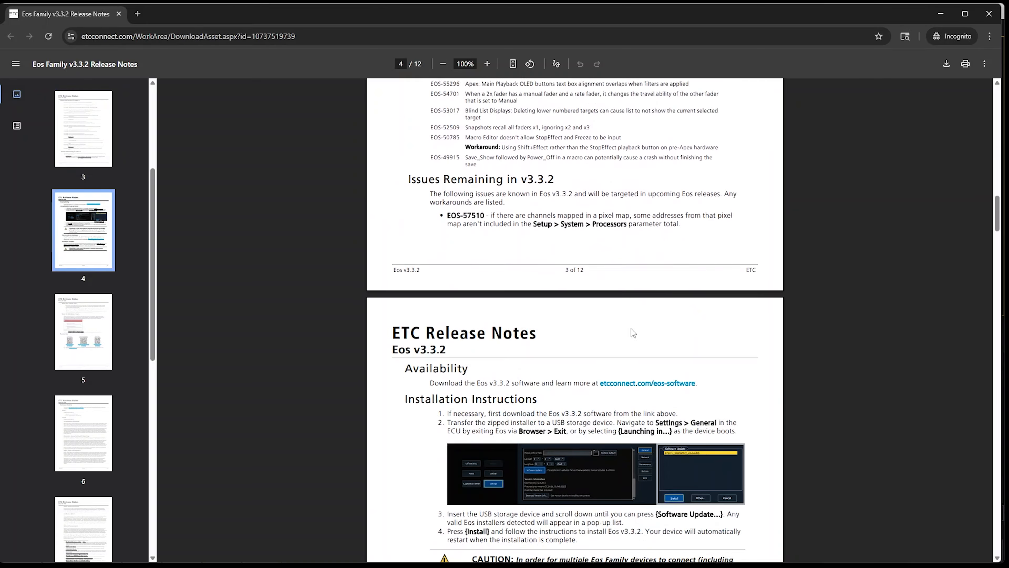
scroll(601, 329, up, 14)
scroll(600, 327, down, 4)
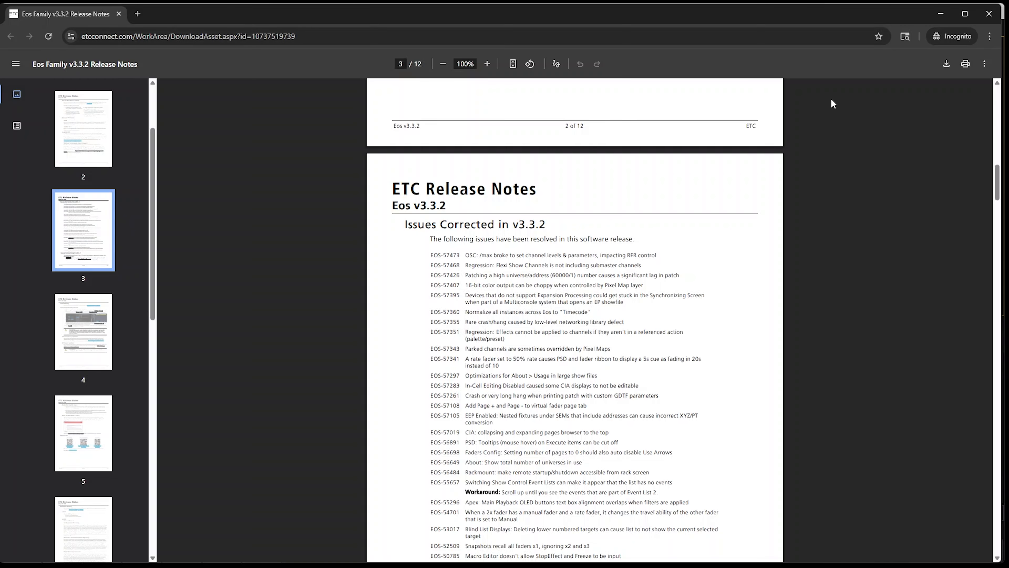
Switch to Eos and patch channels 1 thru 10 starting at address 1/1
click(940, 15)
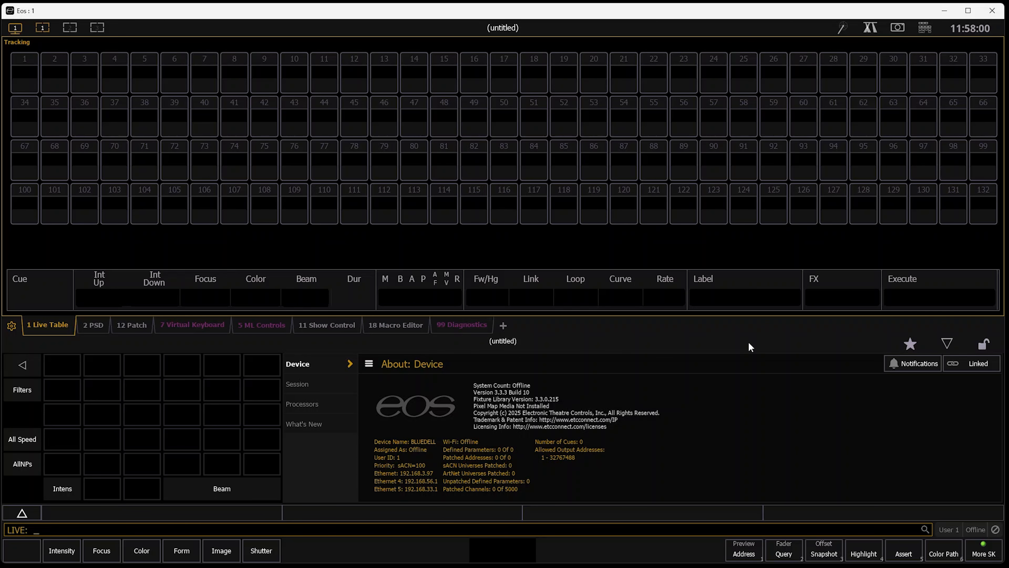
key(Tab)
text(12)
key(Return)
text(1t10)
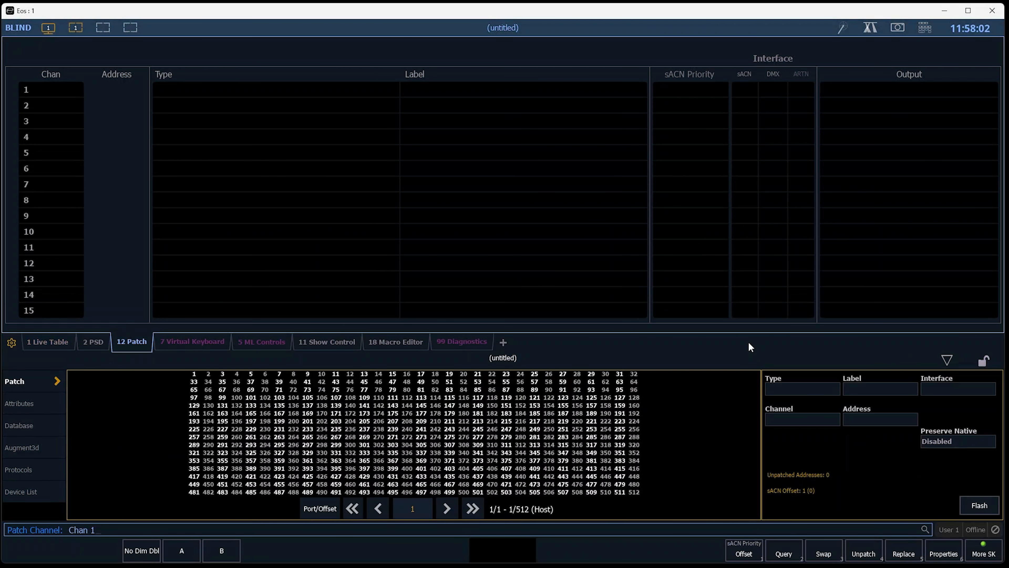
key(shift+2)
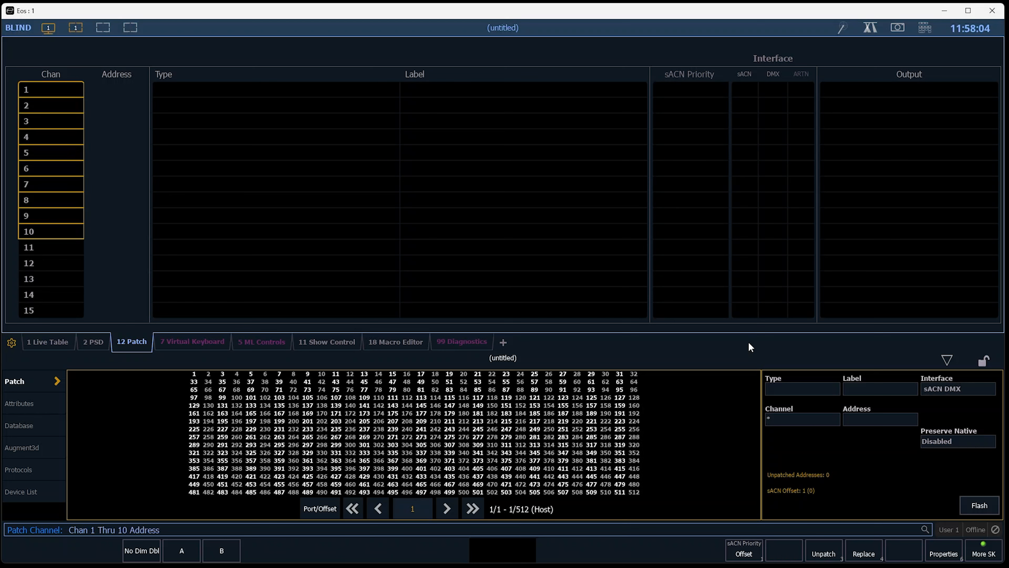
text(1 / 1)
key(Return)
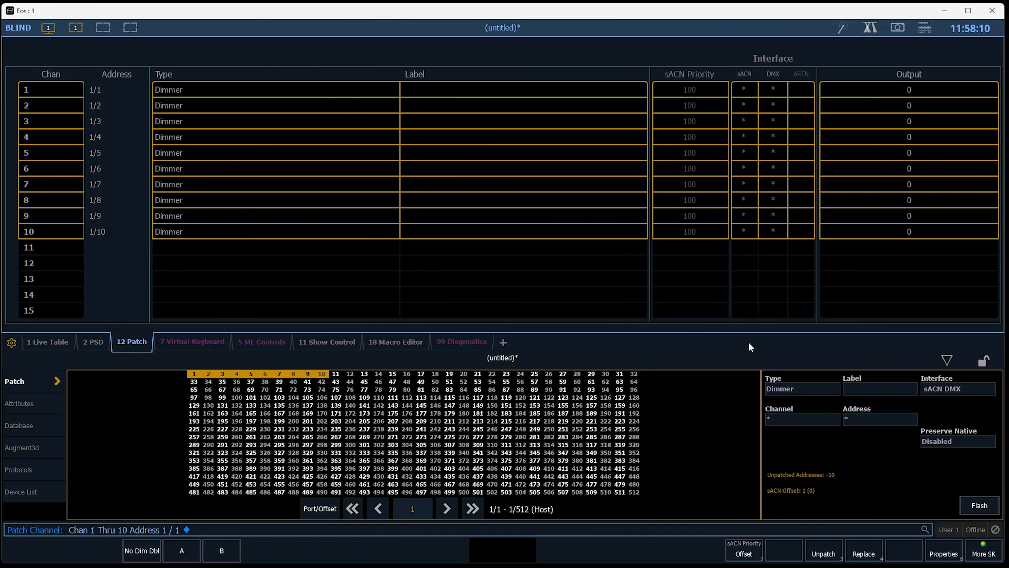
Return to live, bring channel 1 to full and record the look as cue 1
key(F1)
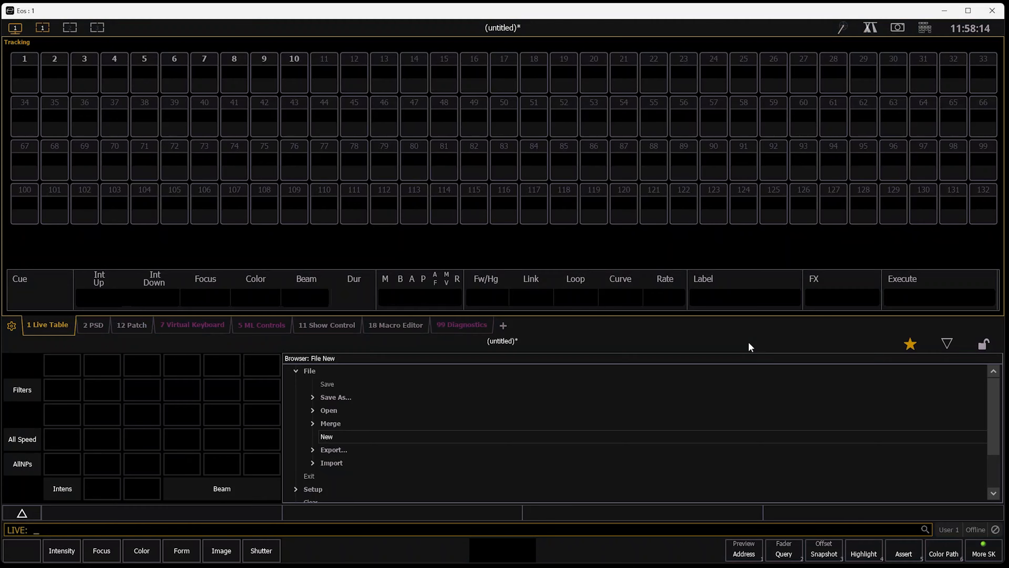
text(1@10)
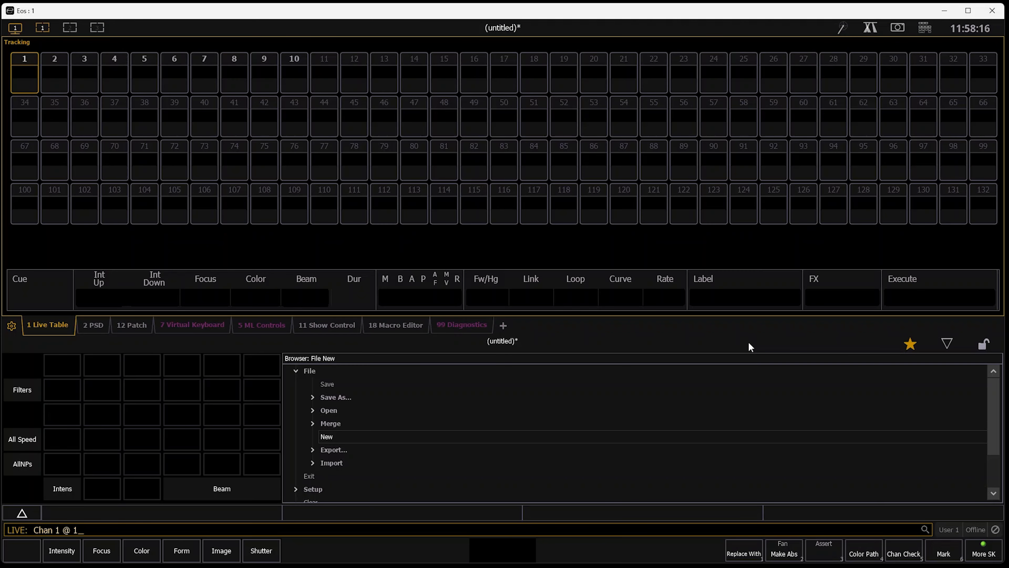
key(Return)
text(1@f)
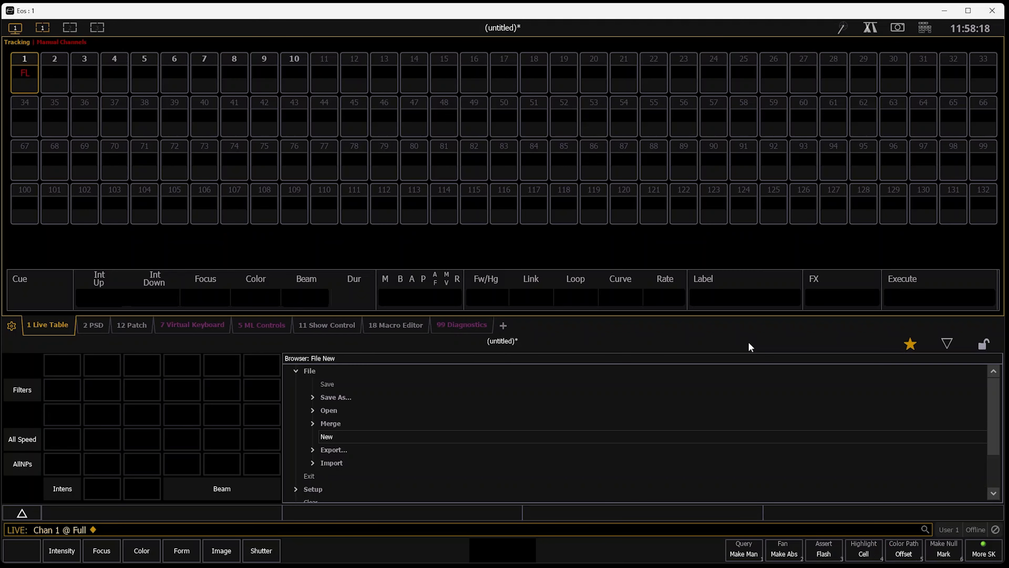
text(r)
text(1)
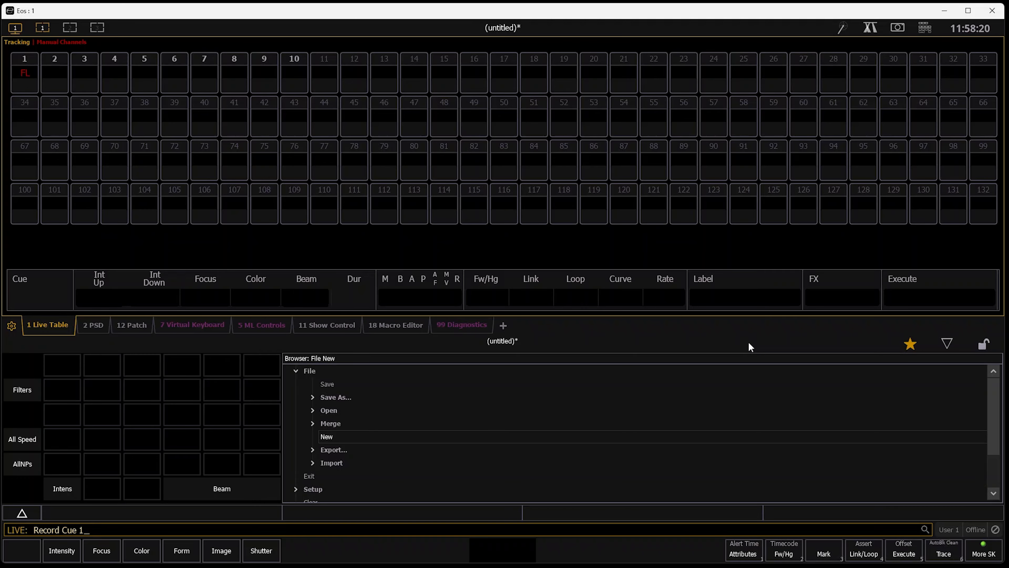
key(Return)
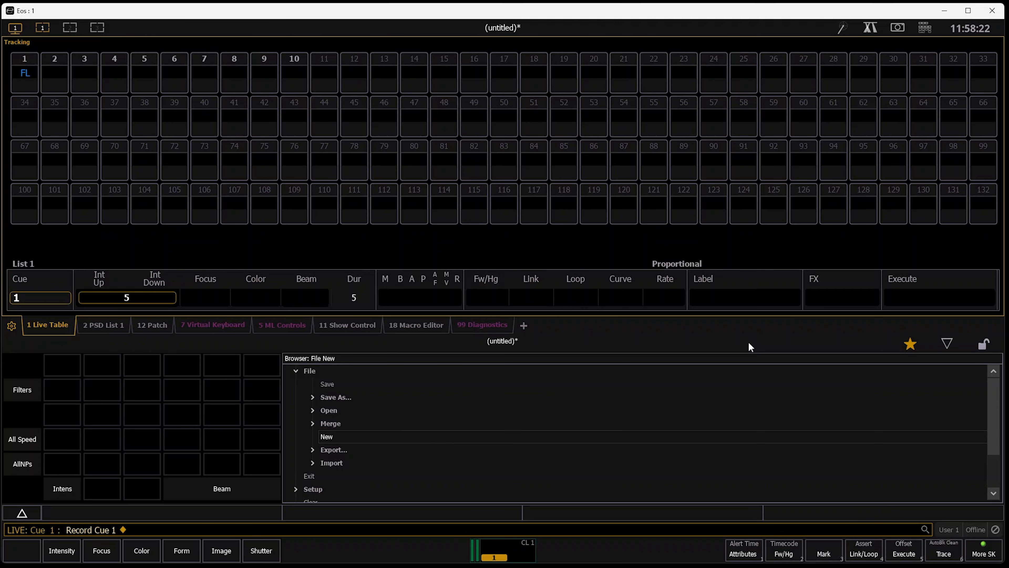
Bring channel 2 to full and record the look as cue 2
key(2)
key(a)
key(f)
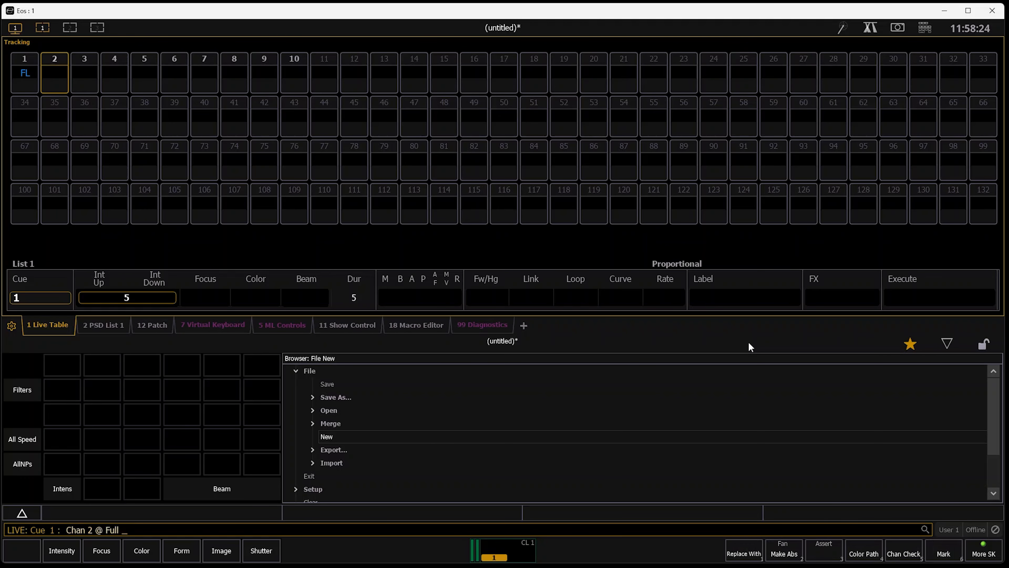
key(r)
key(Return)
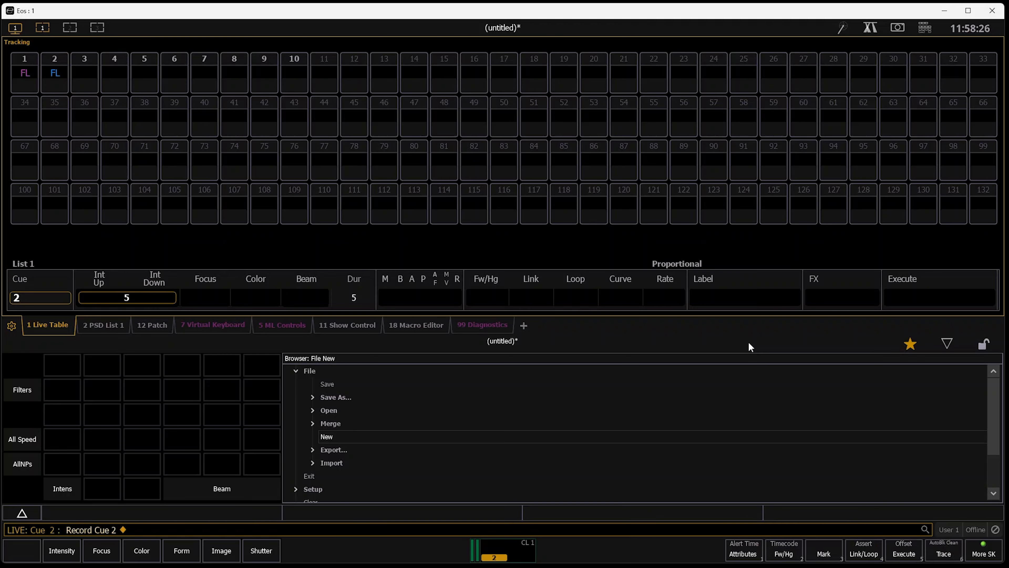
Bring channel 3 to full and record the look as cue 3
key(3)
key(a)
key(f)
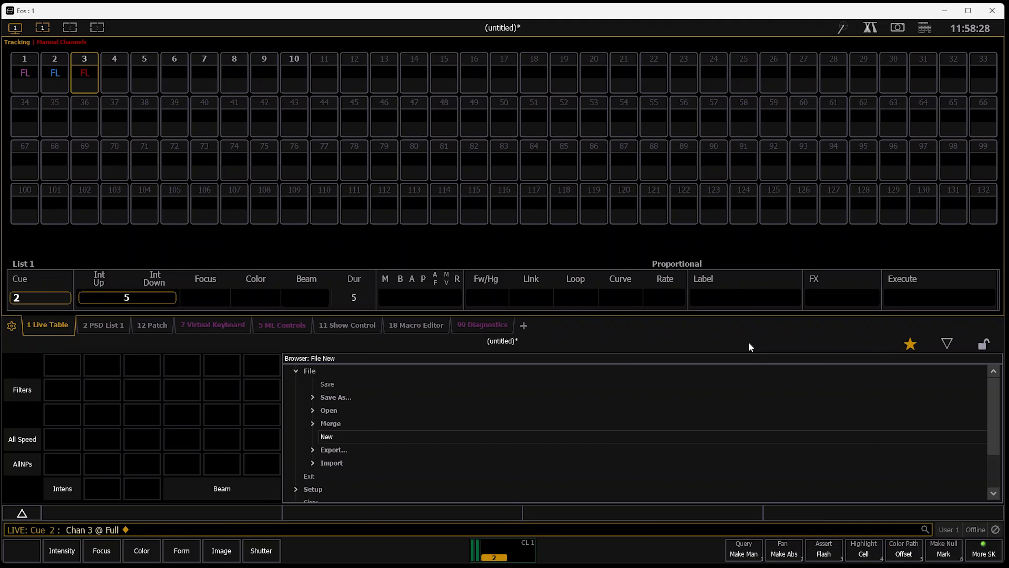
key(r)
key(Return)
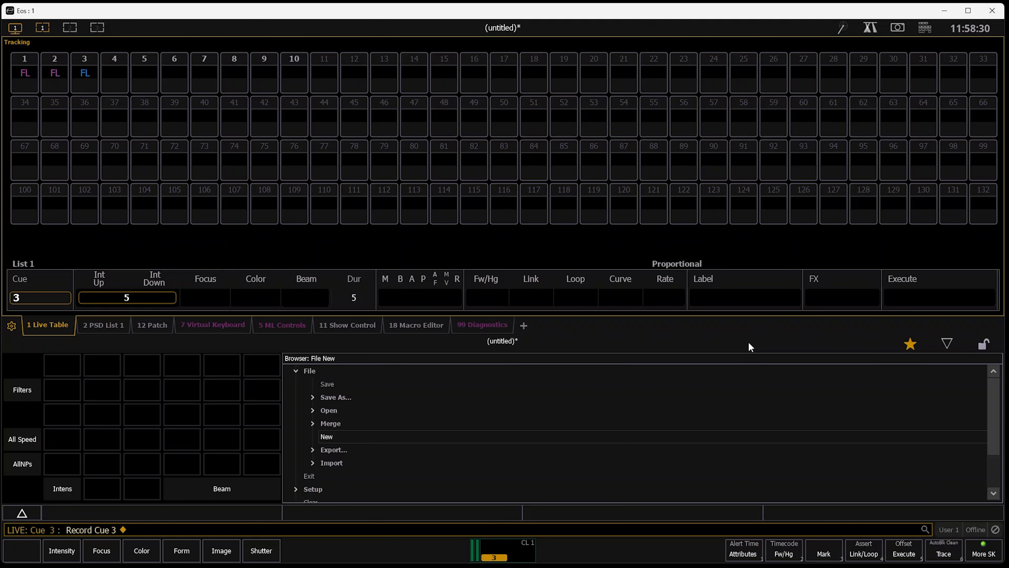
Bring channel 4 to full and record the look as cue 4
key(4)
key(a)
key(f)
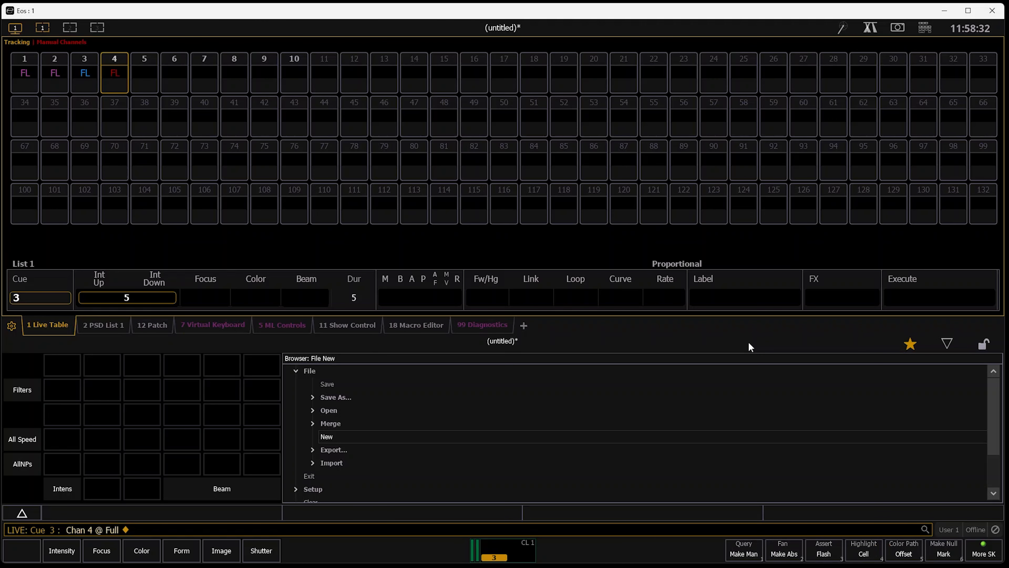
key(r)
key(4)
key(BackSpace)
key(Return)
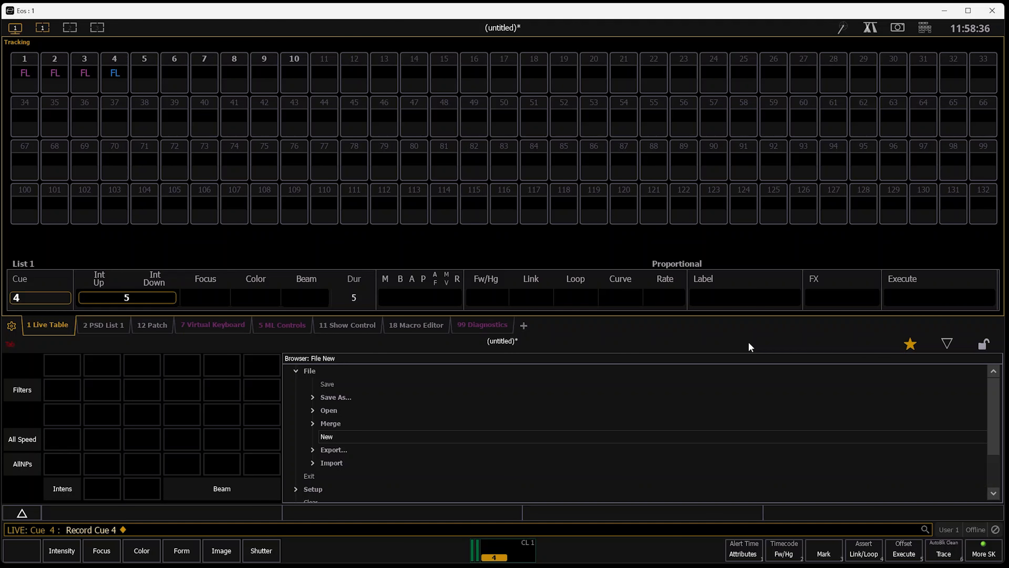
Limit the live channel display to patched channels and change its format from table to summary
key(Tab+Right)
key(Tab+Left)
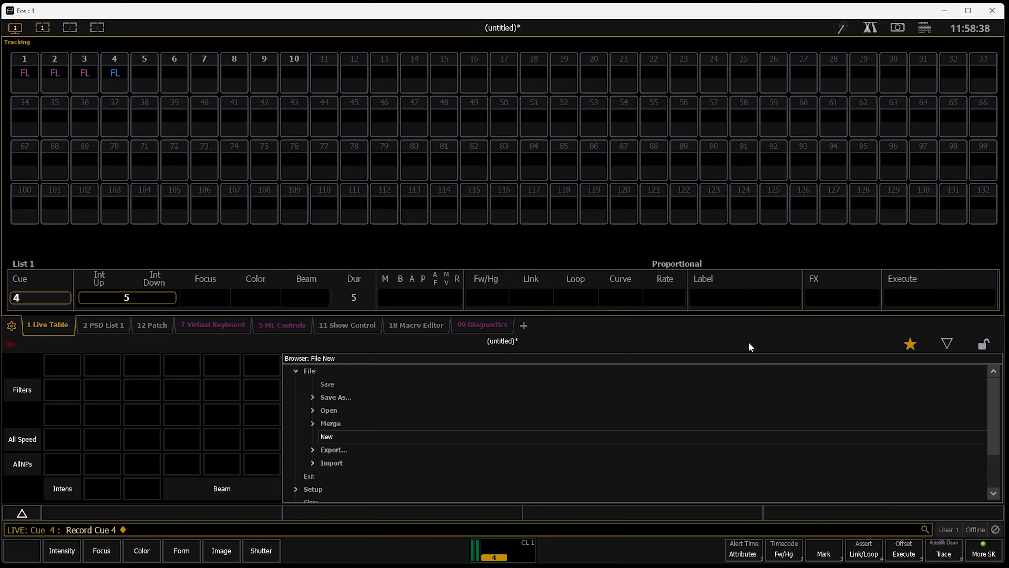
key(Tab+Right)
key(Tab+Left)
key(F3)
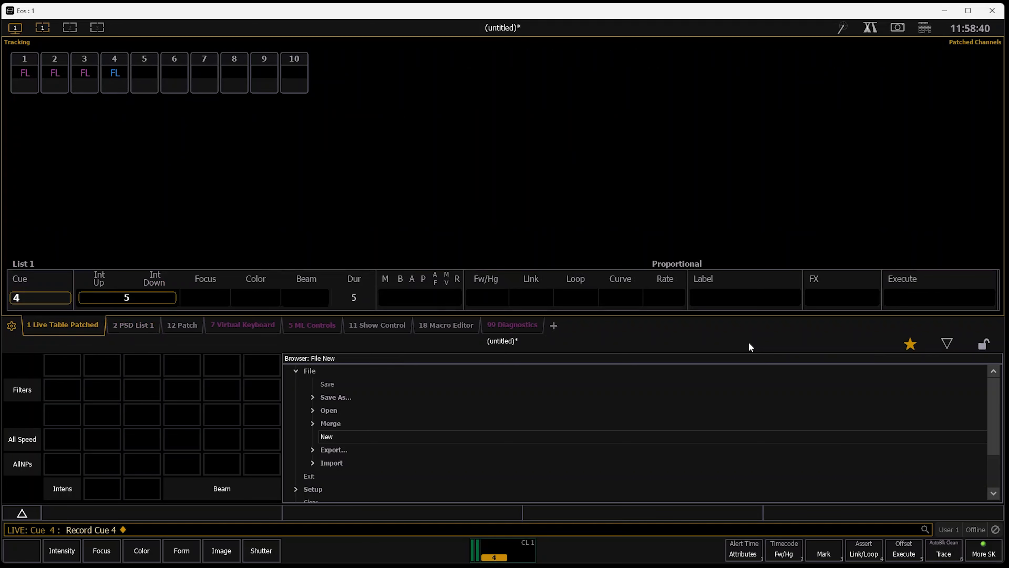
key(F3)
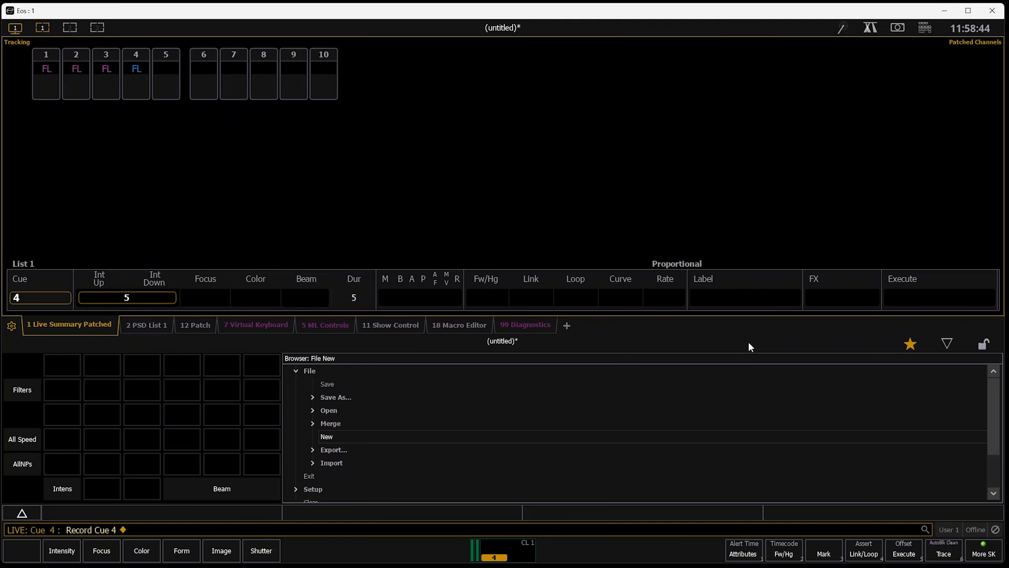
View the recorded cues in the blind spreadsheet format and step playback back to cue 1
key(F2)
key(F3)
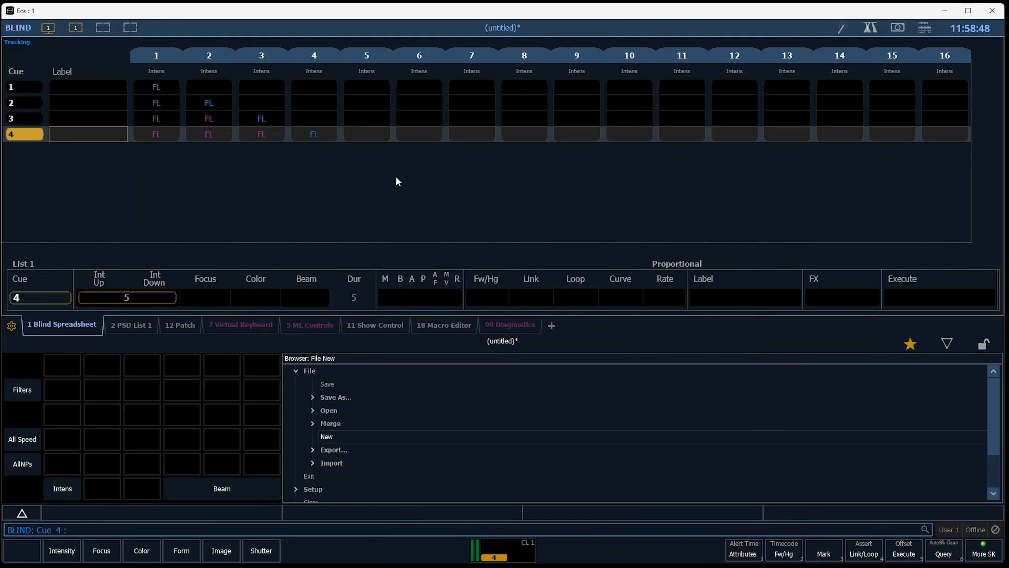
key(ctrl+F2)
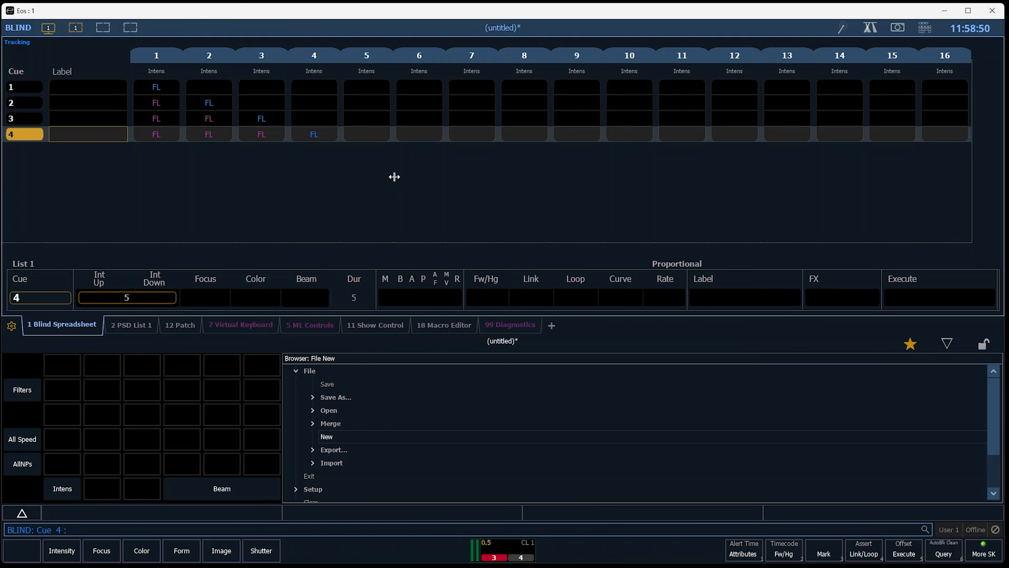
key(ctrl+F2)
Return to the live display and run the cue list forward from cue 1 to cue 4
key(F1)
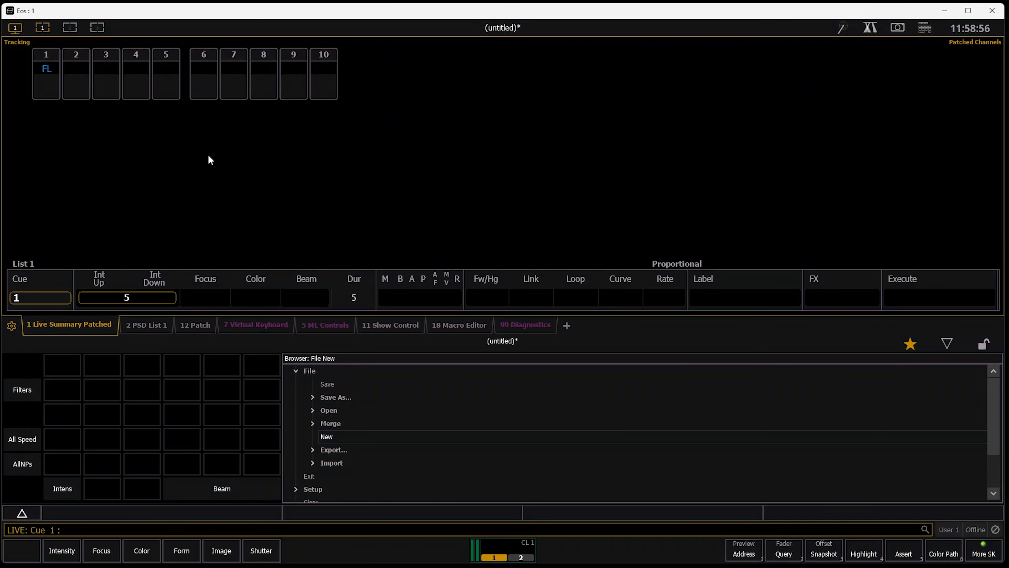
key(F12)
key(F12)
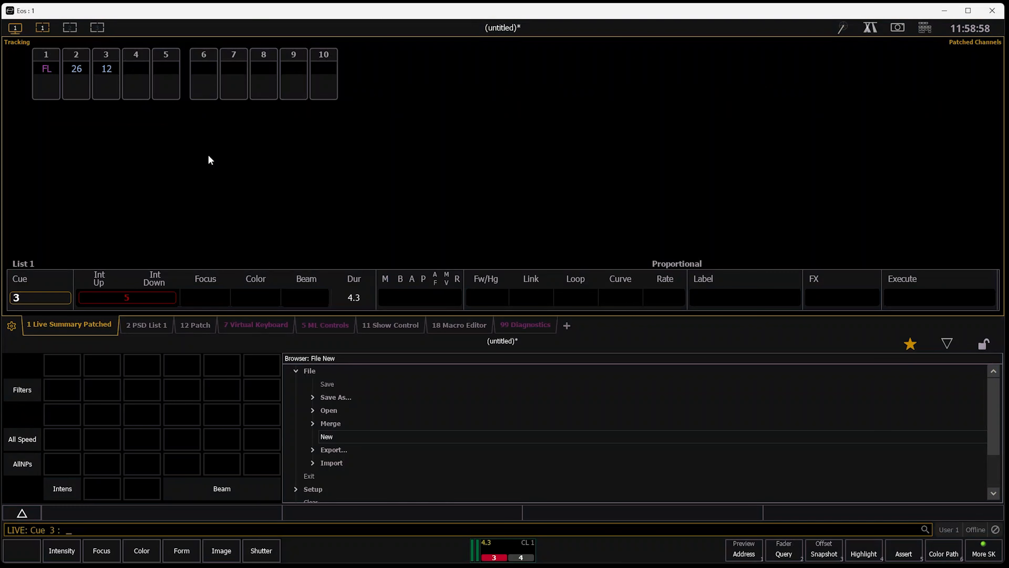
key(F12)
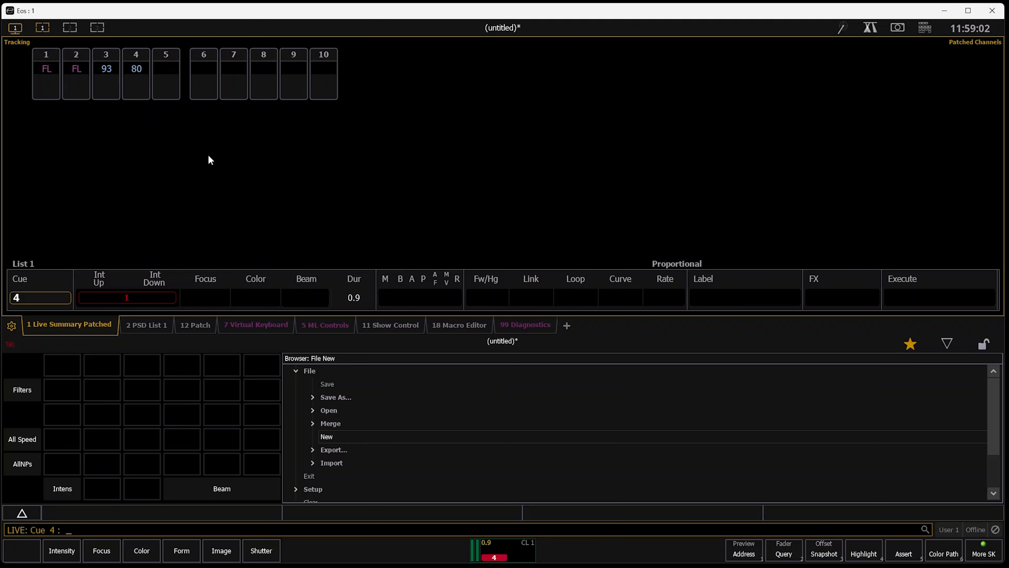
Move the Timecode column ahead of the Timing columns in the playback status display
key(F1)
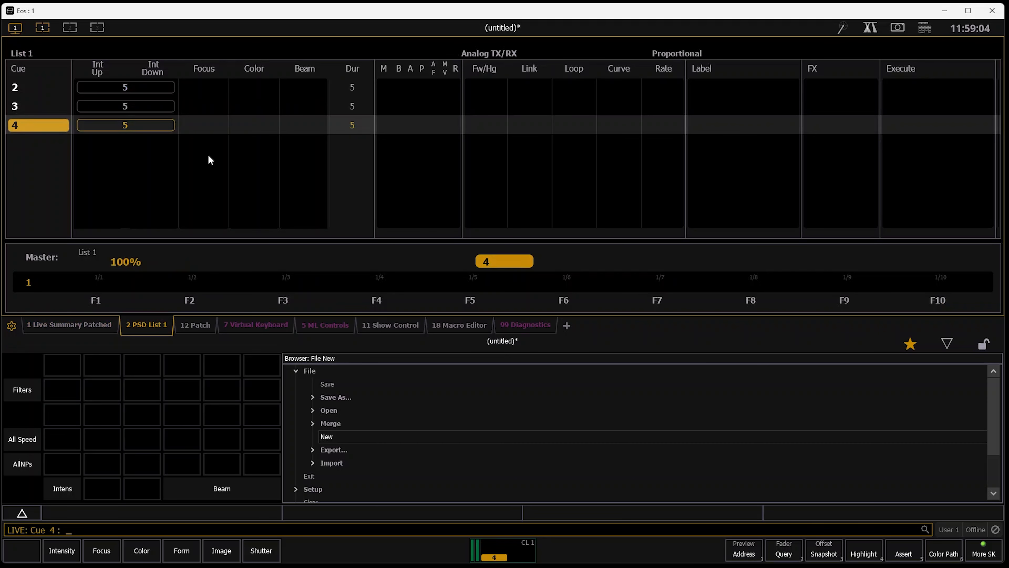
click(11, 325)
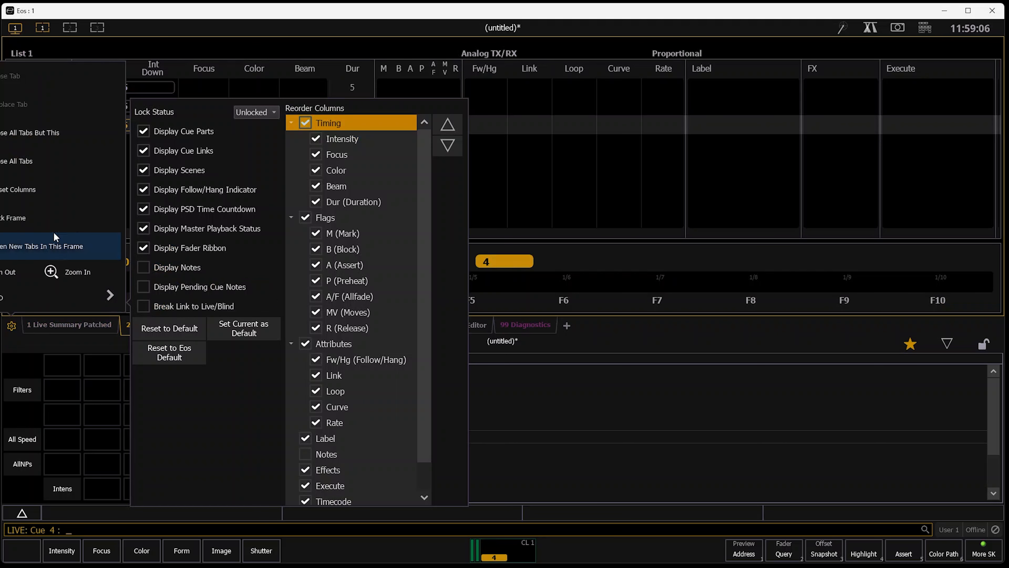
scroll(357, 430, down, 2)
click(345, 473)
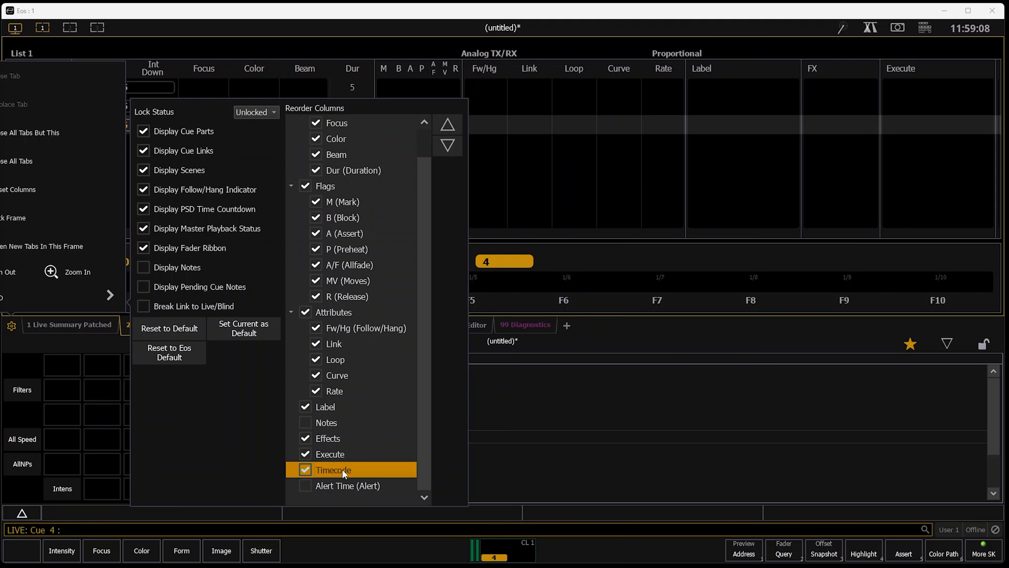
click(445, 124)
click(445, 125)
click(444, 125)
click(445, 125)
click(444, 125)
click(445, 125)
click(445, 126)
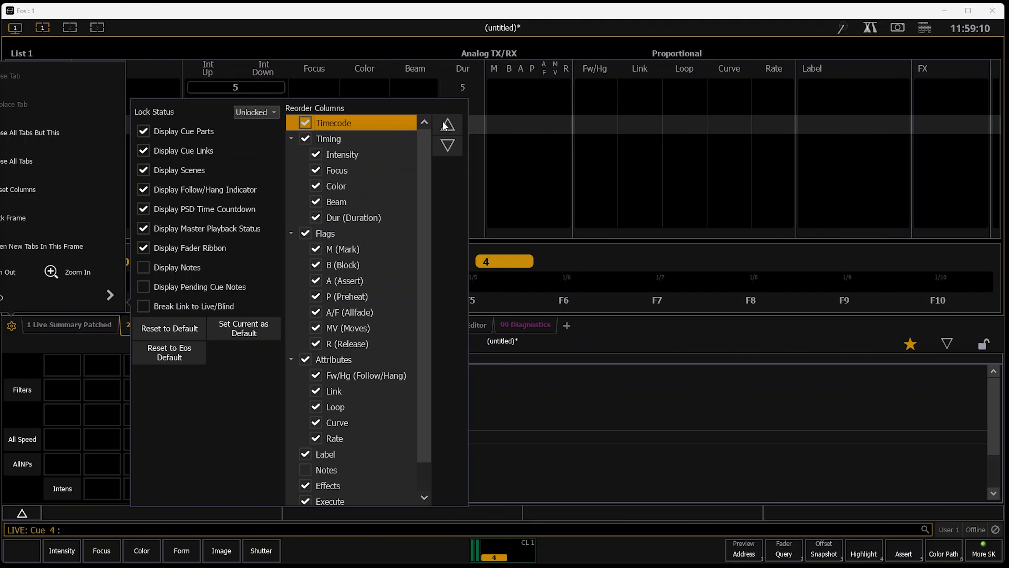
click(445, 126)
click(662, 264)
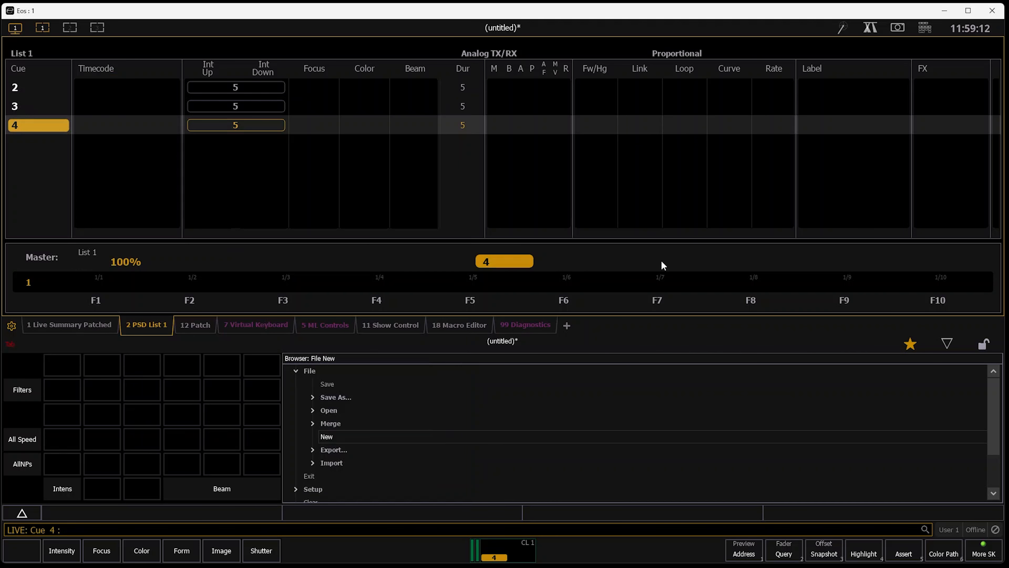
Enlarge the show control display to the taller view and create event list 1
key(Tab)
key(1)
key(1)
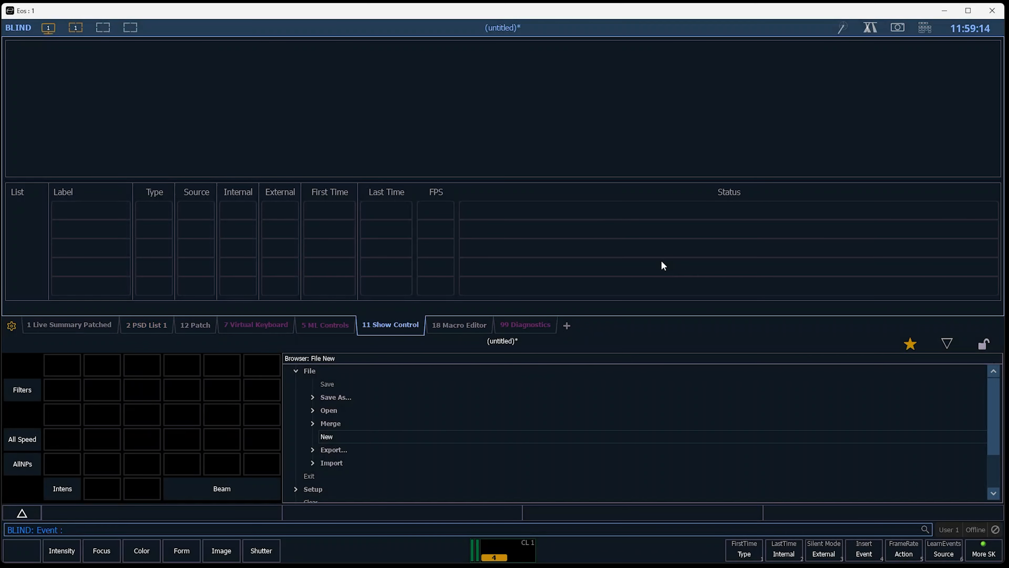
click(948, 342)
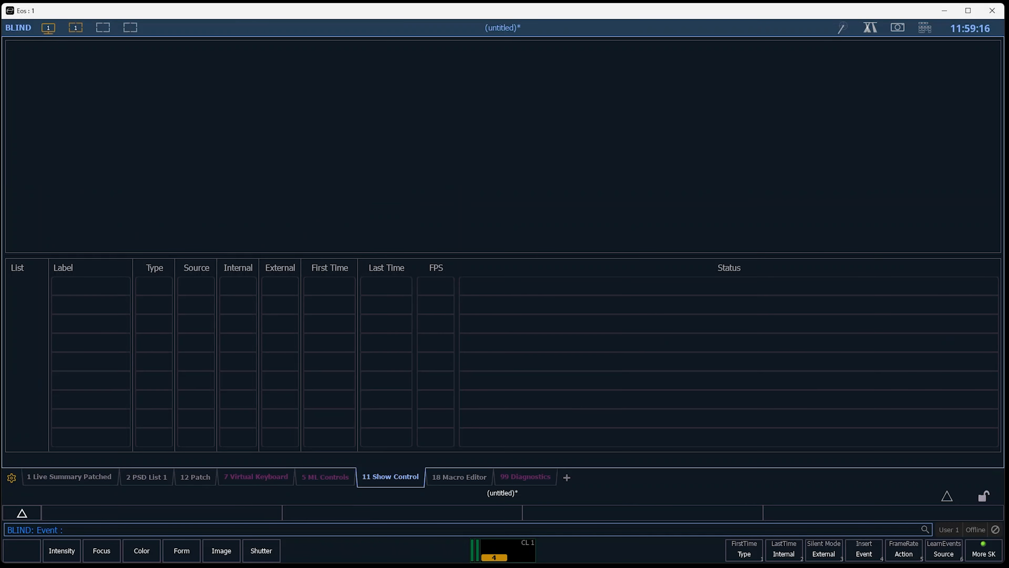
key(1)
key(slash)
key(Return)
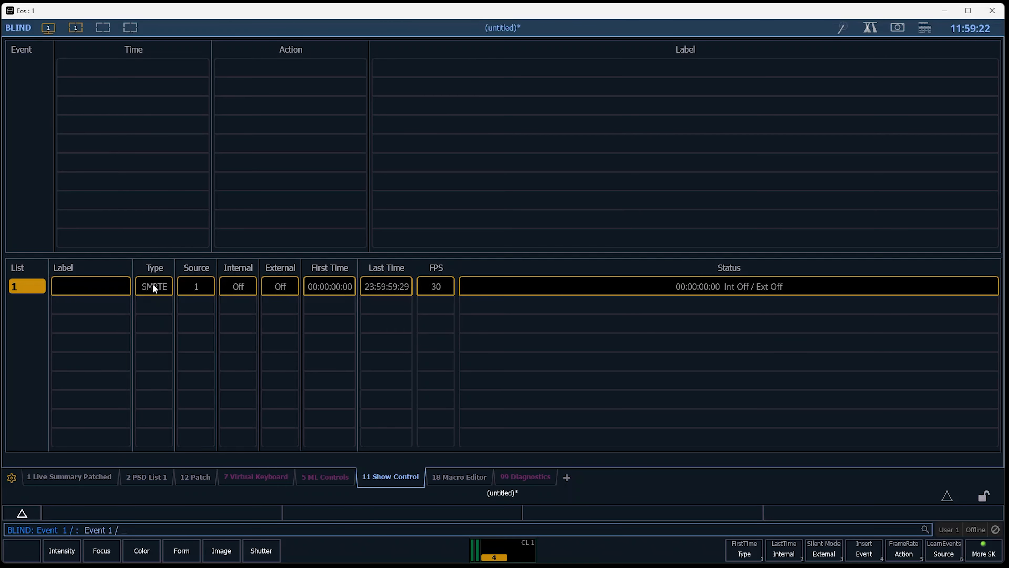
Try out event list 1's Internal and External settings, switching each one on and off again
click(246, 287)
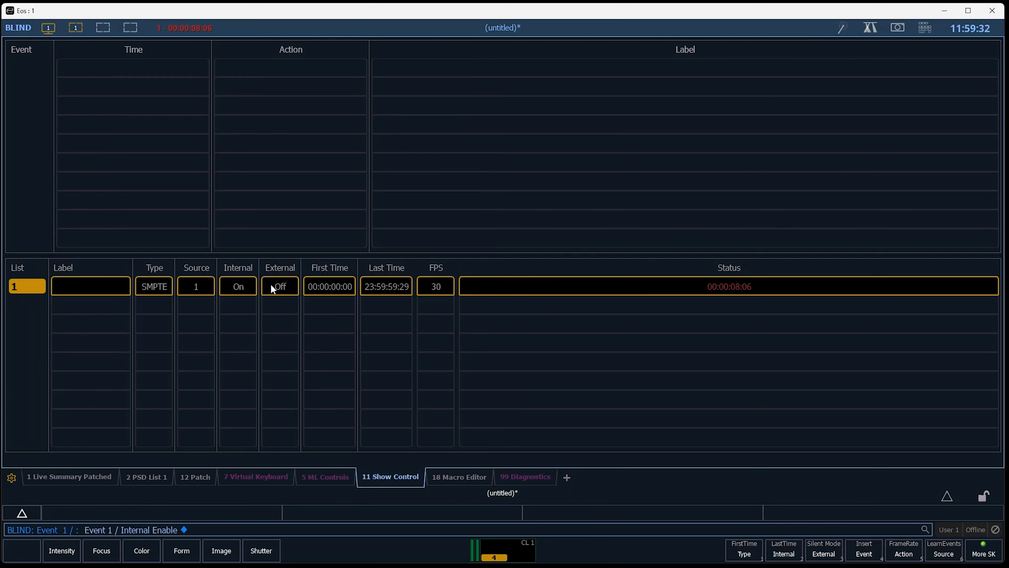
click(278, 287)
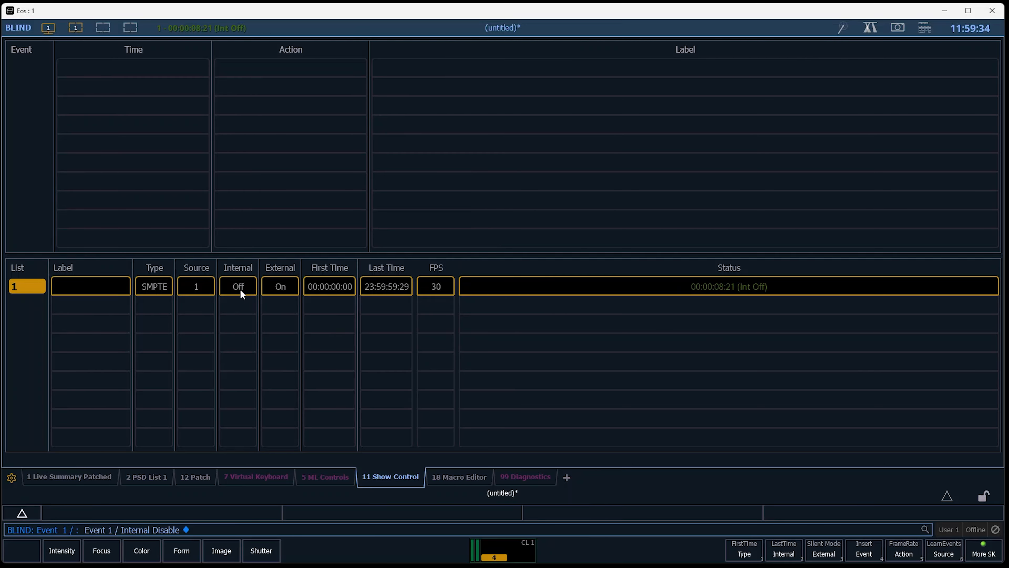
click(240, 288)
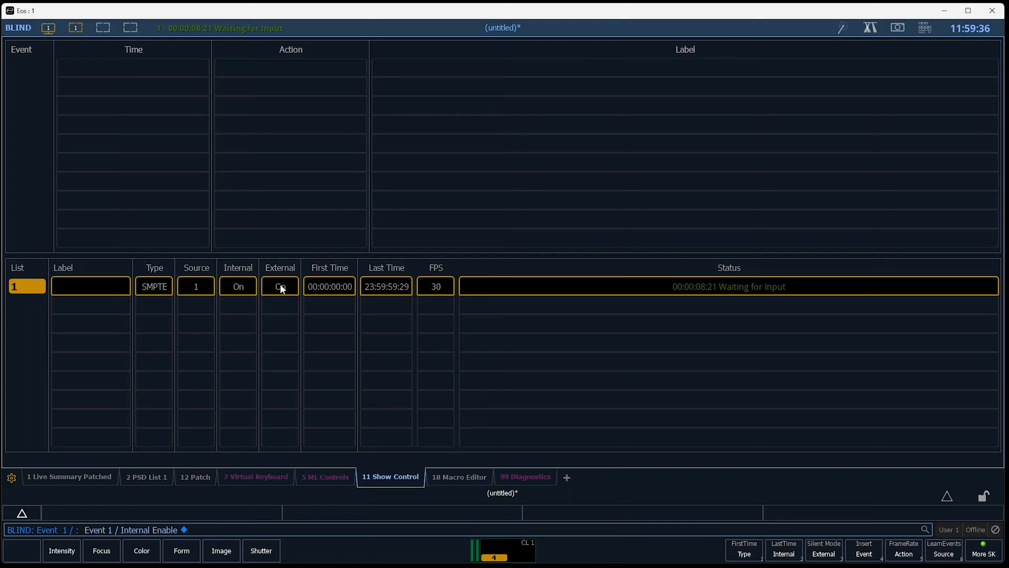
click(278, 286)
click(241, 288)
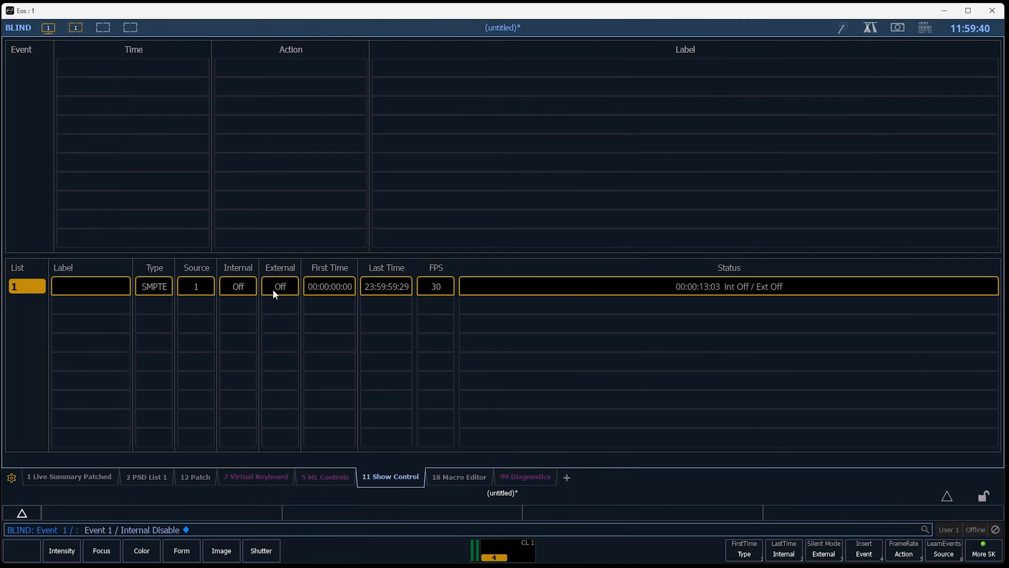
Enable both External and Internal for event list 1 and reset its time to 0
click(284, 291)
click(241, 289)
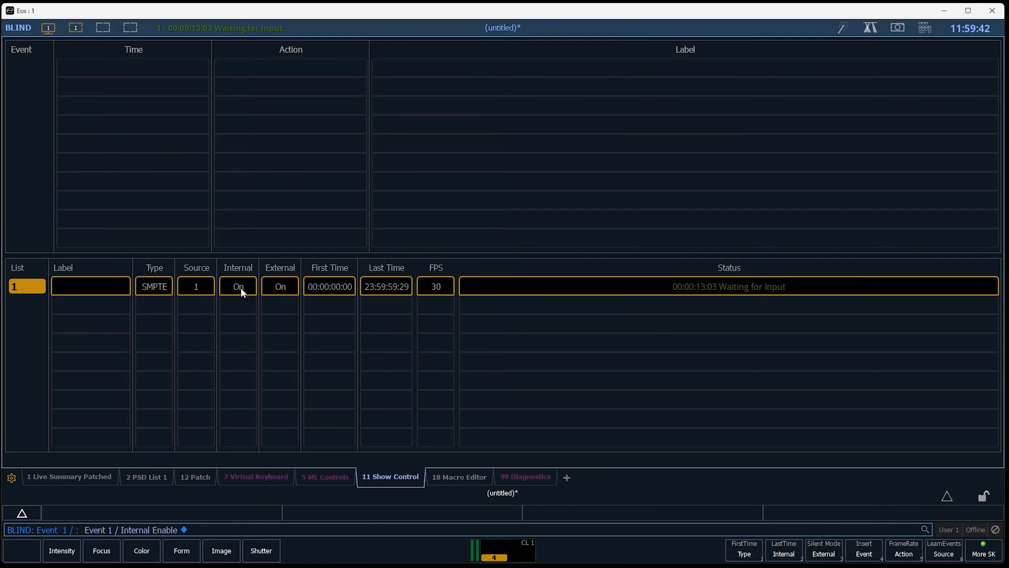
text(ime 00:00:00:00)
key(Return)
Label event list 1 as Timecode
text(l)
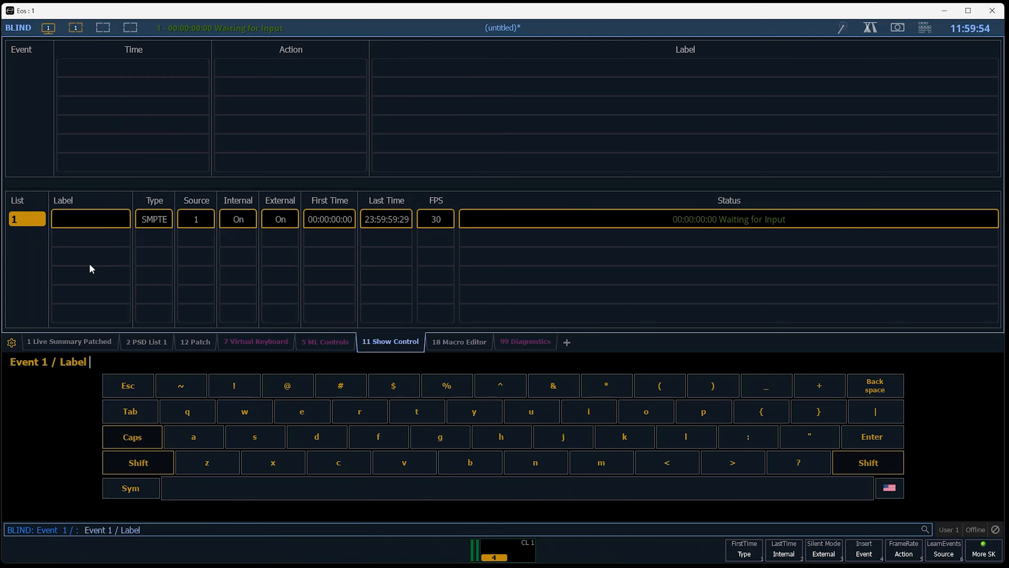
text(tIMECODE)
key(Caps_Lock)
key(BackSpace)
key(BackSpace)
key(BackSpace)
key(BackSpace)
key(BackSpace)
key(BackSpace)
key(BackSpace)
key(BackSpace)
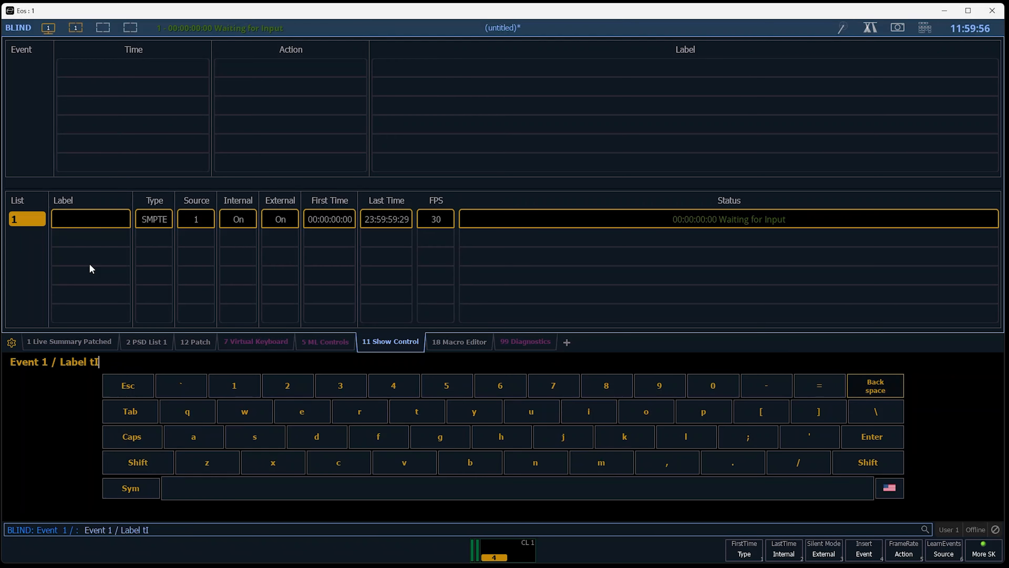
text(Timecode)
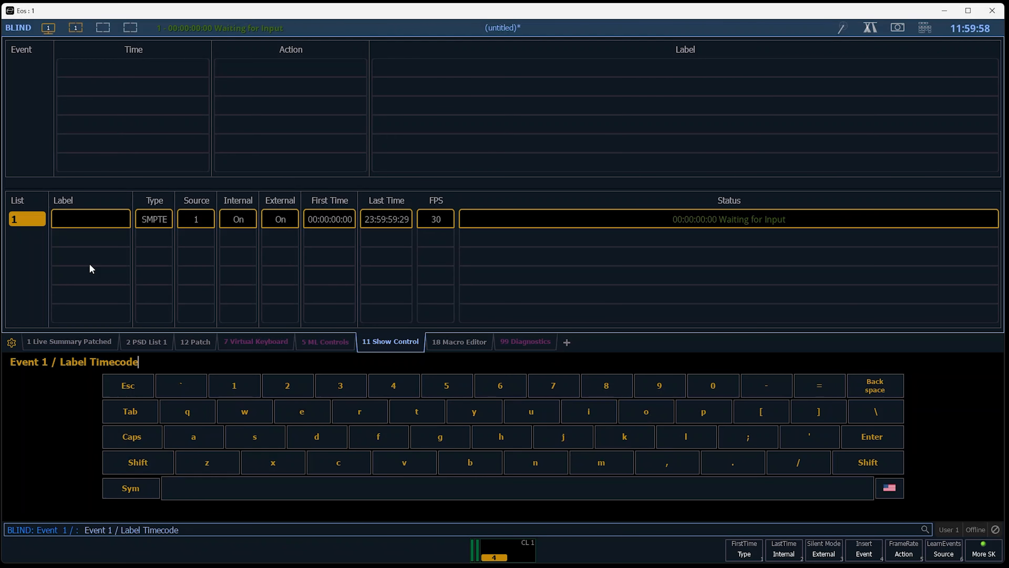
key(Return)
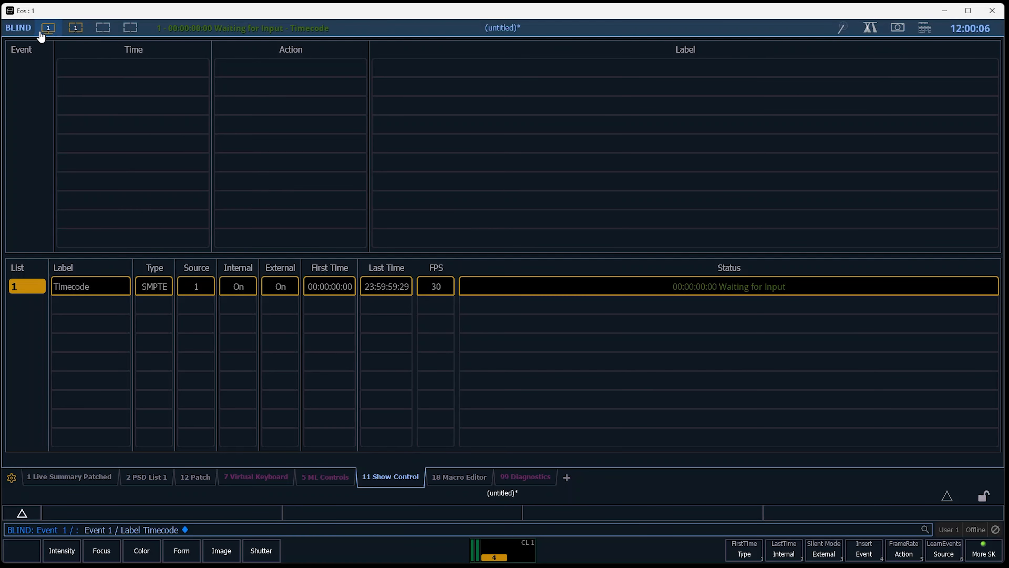
Split the workspace into two columns and open a new PSD in the empty frame
click(48, 28)
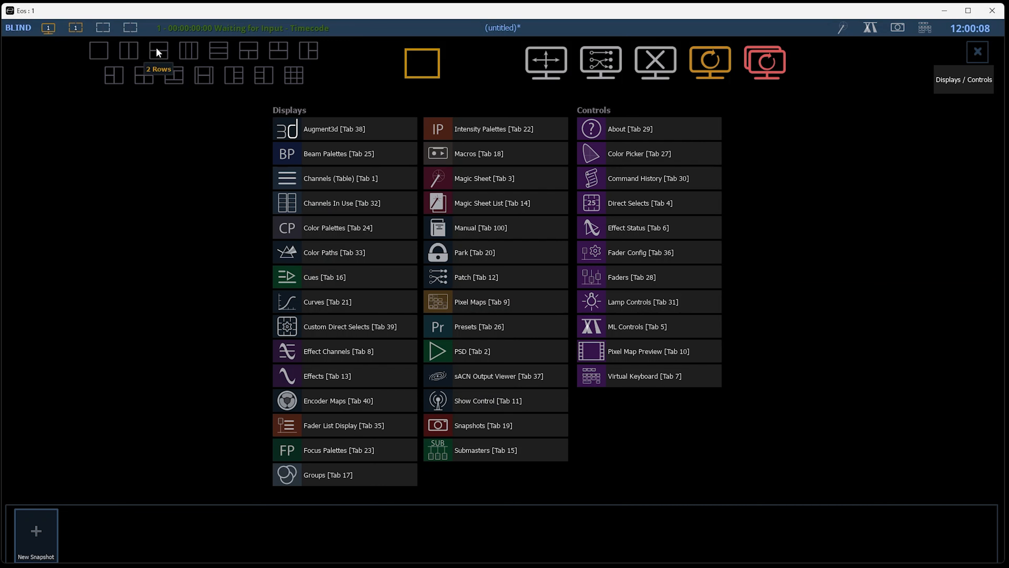
click(133, 55)
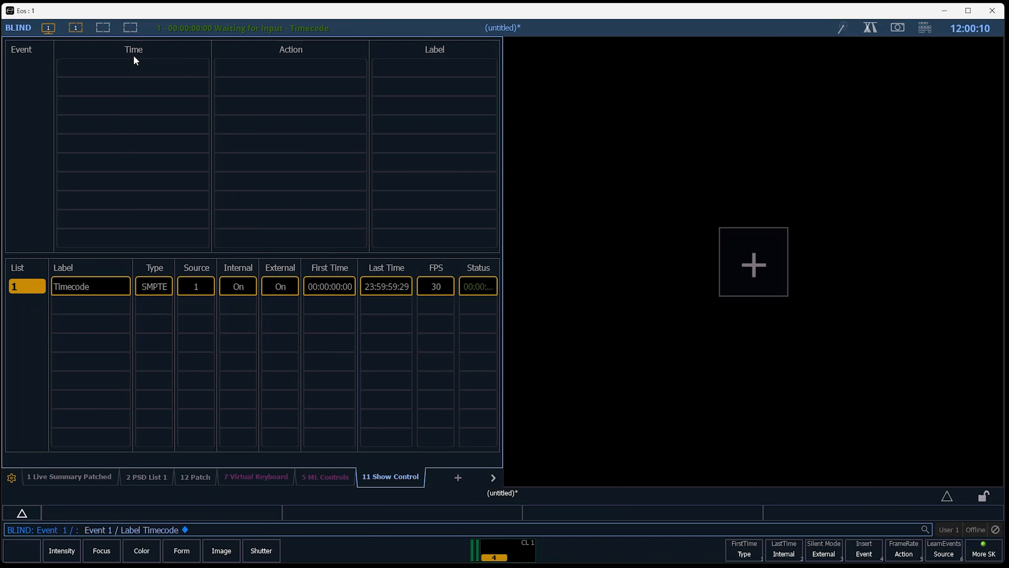
click(785, 278)
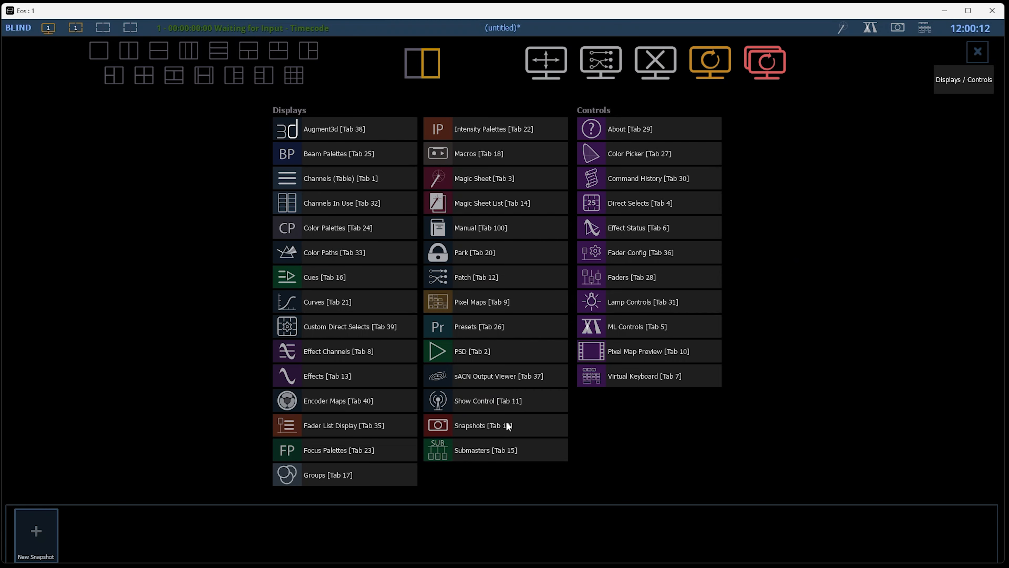
click(475, 350)
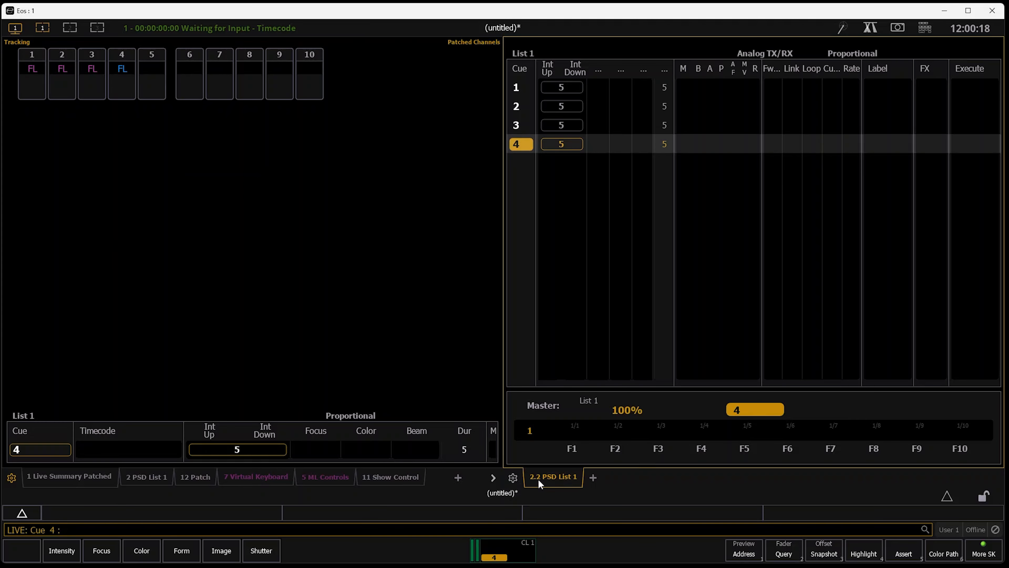
Close the duplicate 2.2 PSD and move the original PSD with its Timecode column into the second frame
click(484, 361)
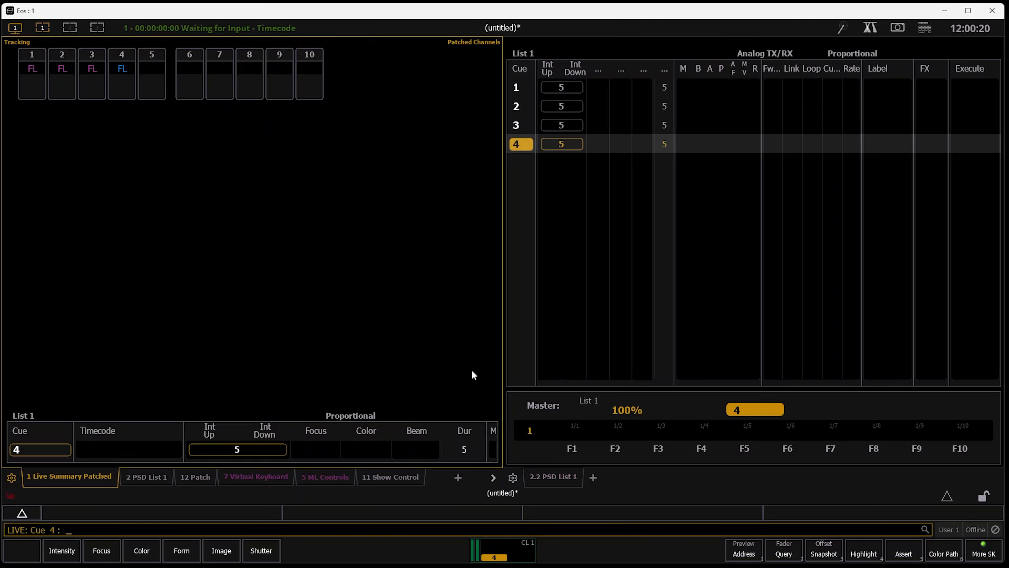
key(Tab)
click(568, 481)
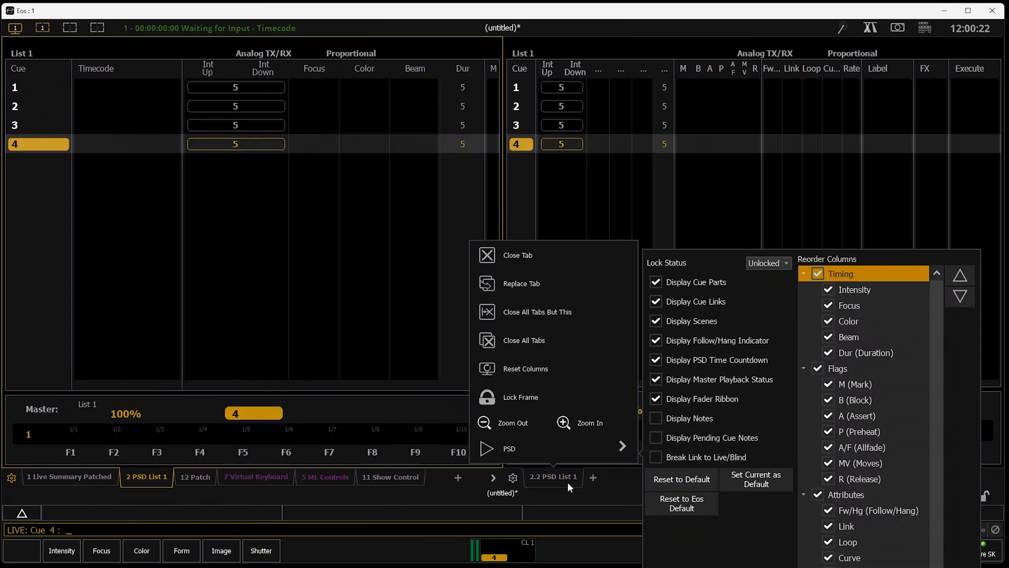
click(571, 270)
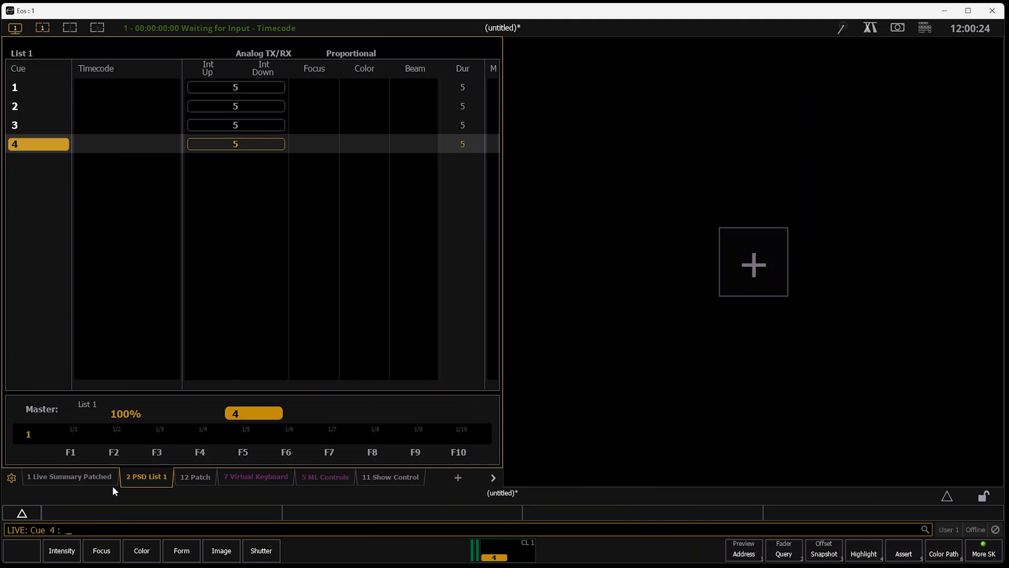
right_click(155, 479)
click(159, 493)
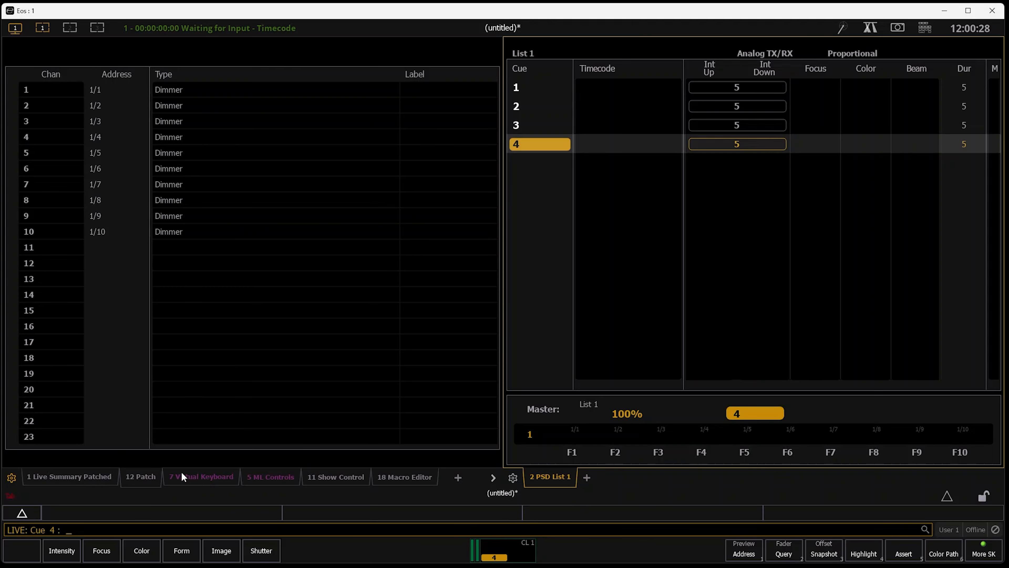
Return to the live summary and step playback back until cue 1 is pending
key(F1)
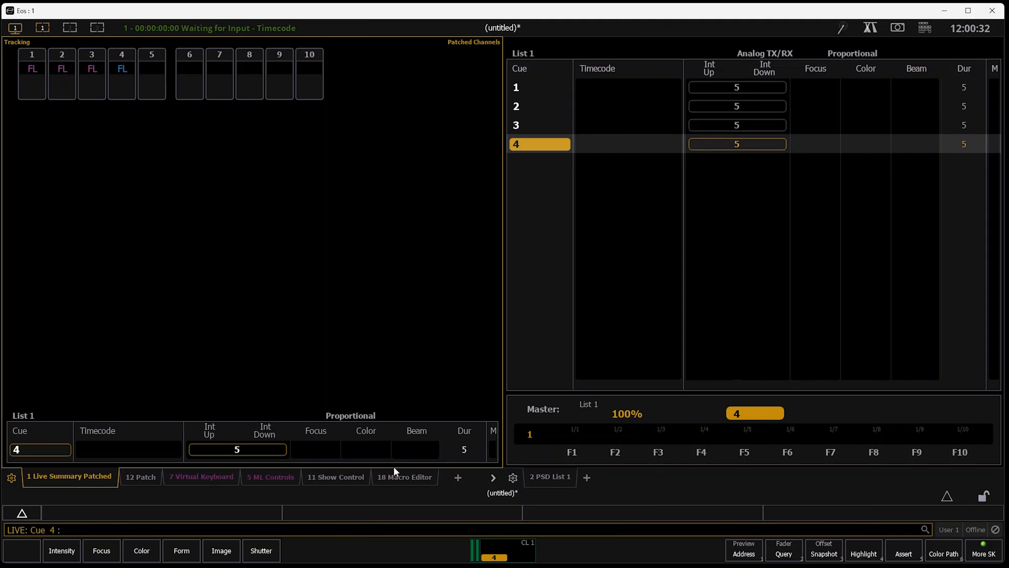
key(ctrl+F11)
key(ctrl+F11)
key(ctrl+F11)
key(ctrl+F11)
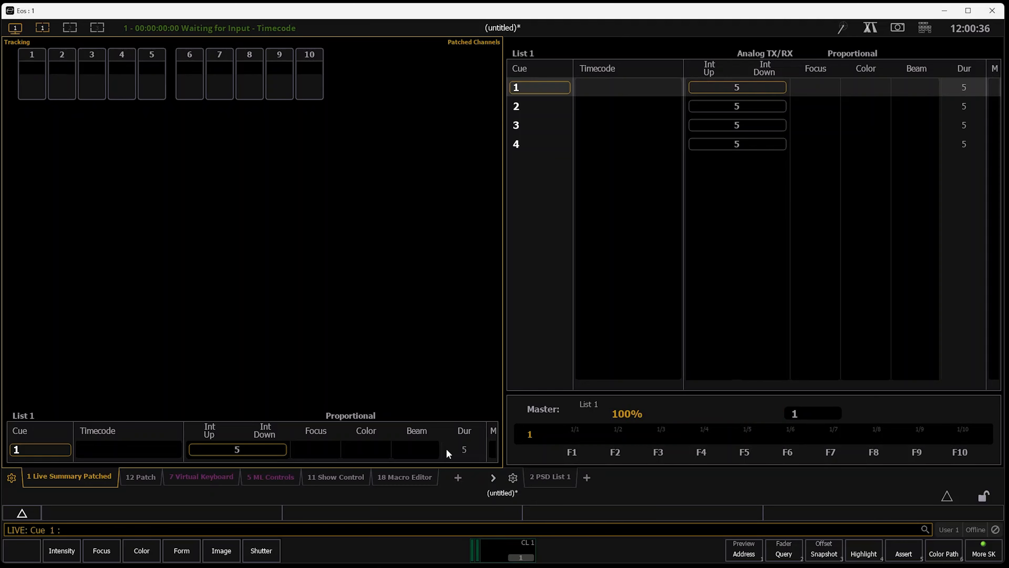
Start learning events for event list 1 in show control
key(Tab)
key(1)
key(1)
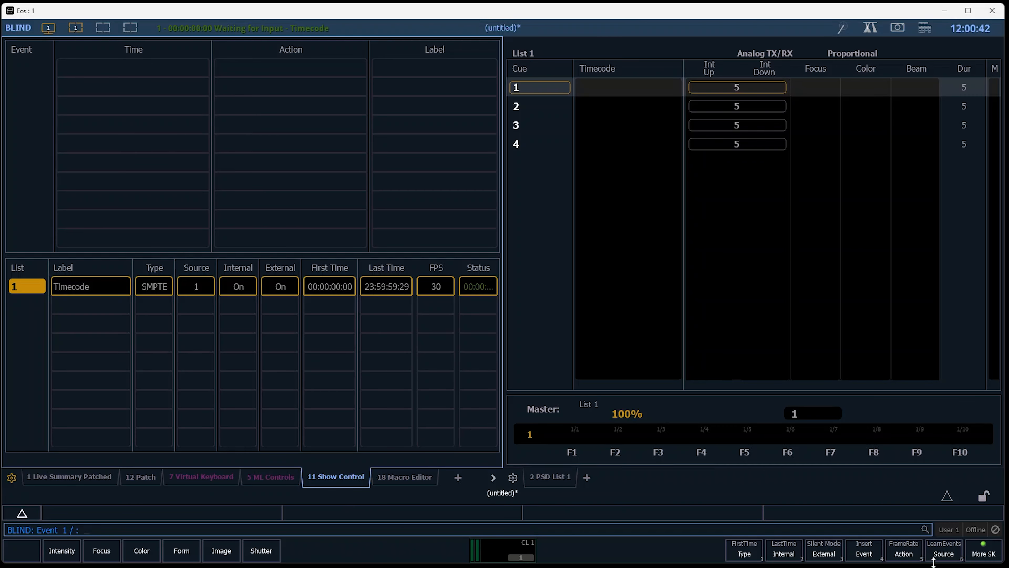
click(981, 553)
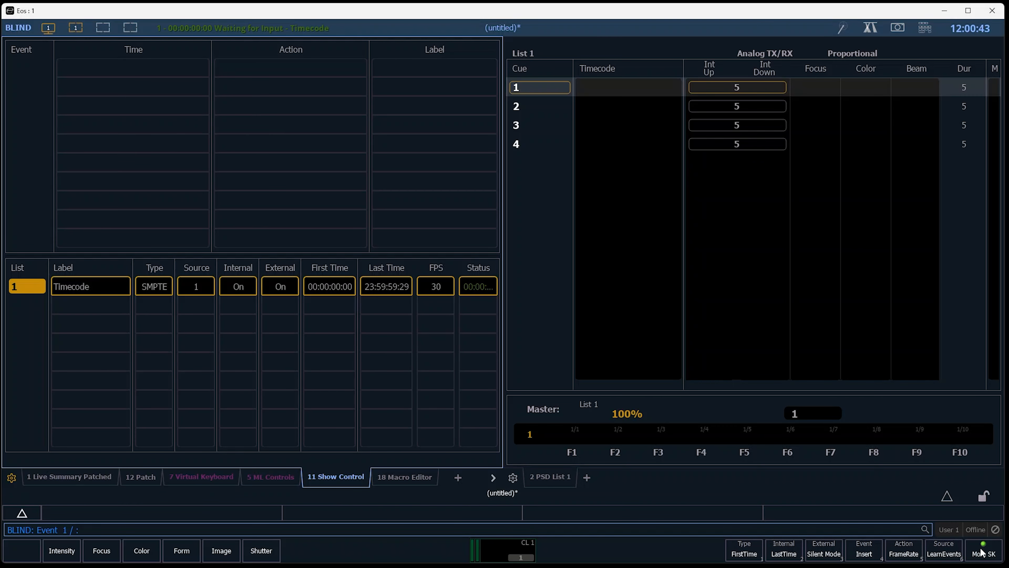
click(949, 554)
Run cues 1 to 4 from live so they are learned as timecode events, and reopen the show control event list
key(F1)
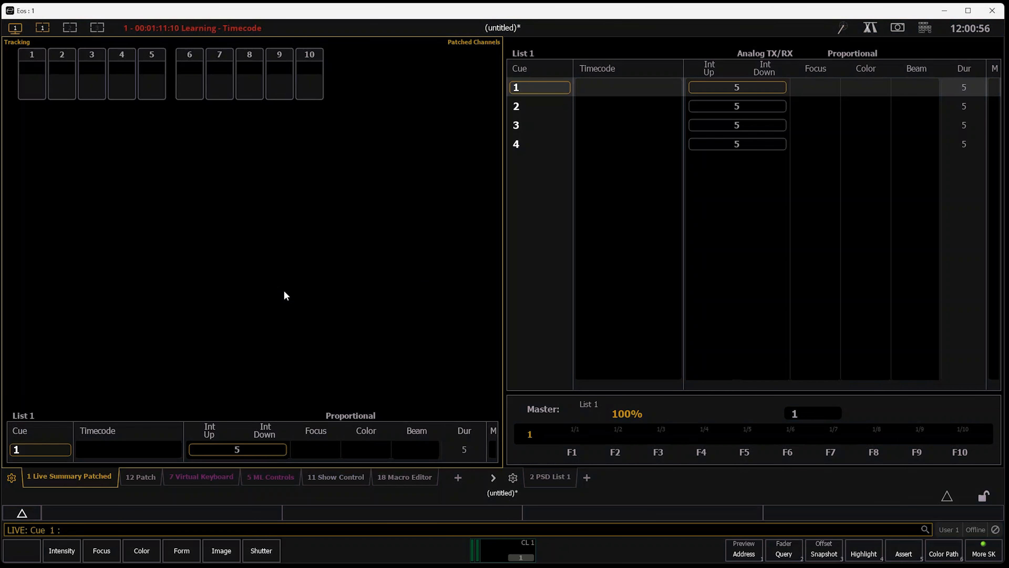
key(ctrl+space)
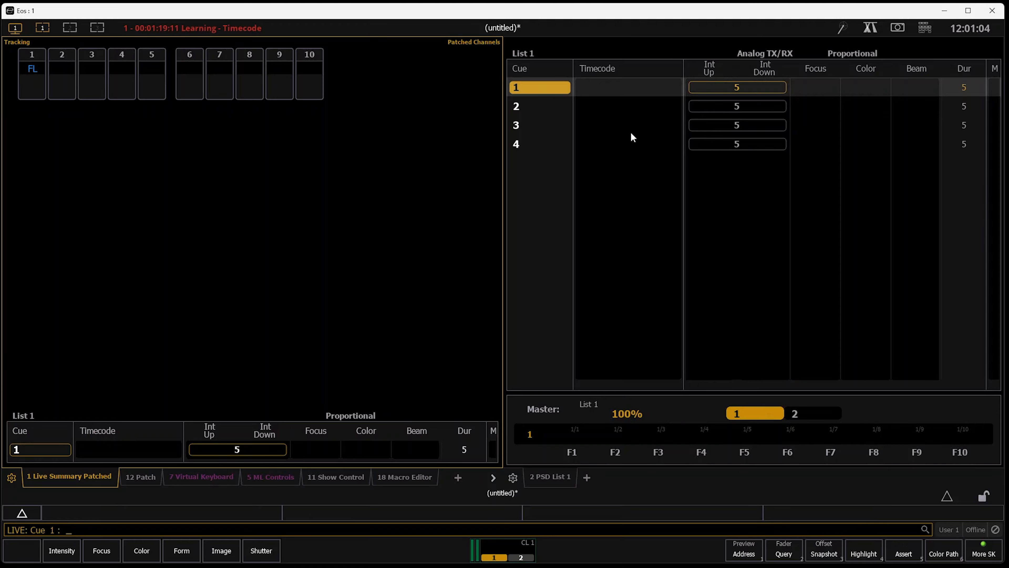
key(ctrl+space)
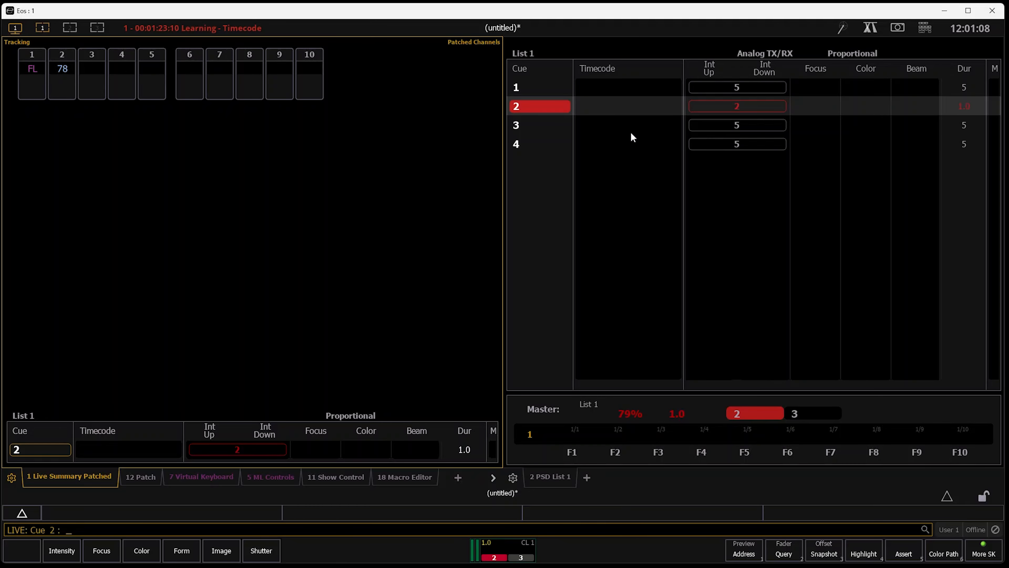
key(ctrl+space)
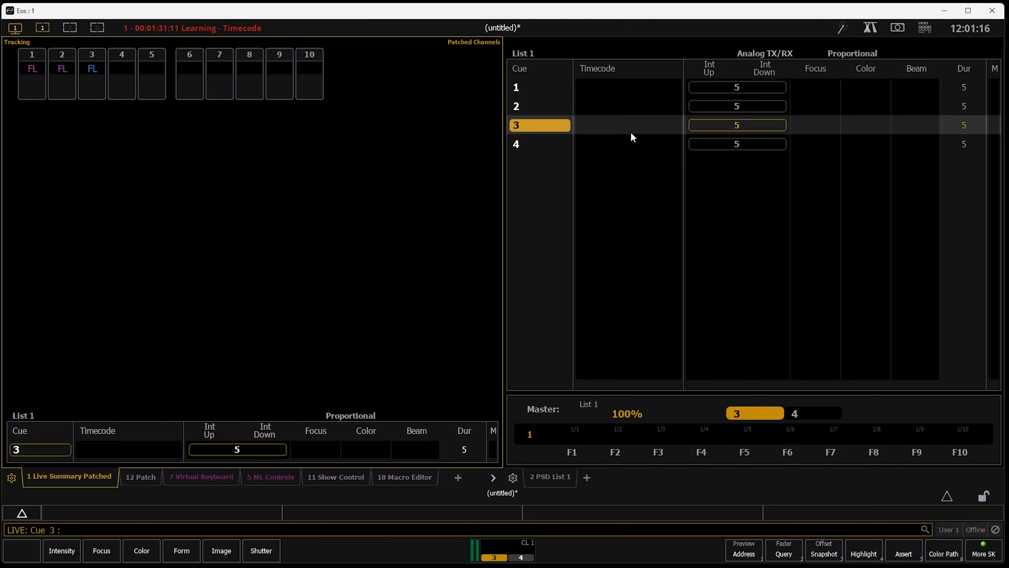
key(space)
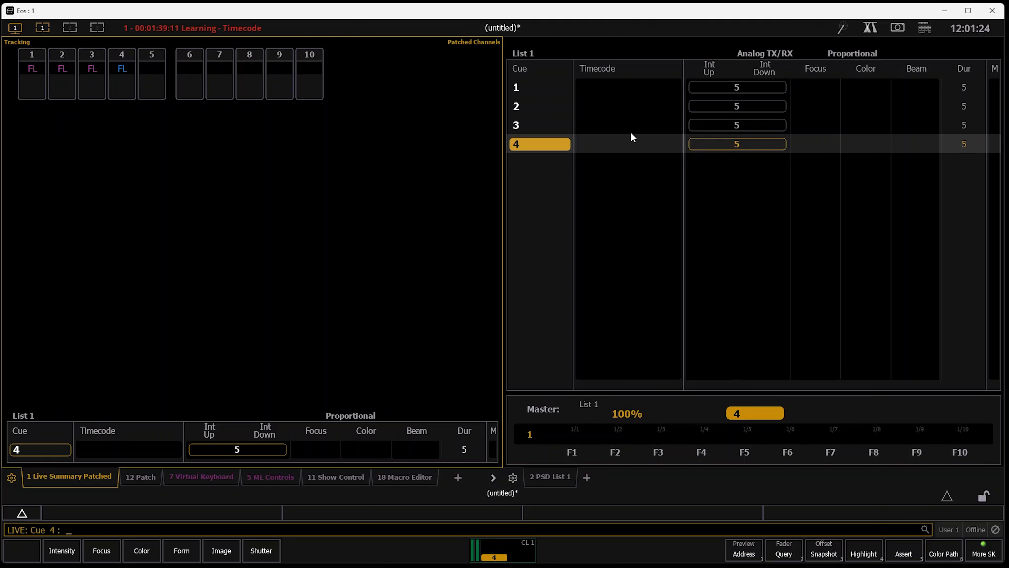
key(1)
key(1)
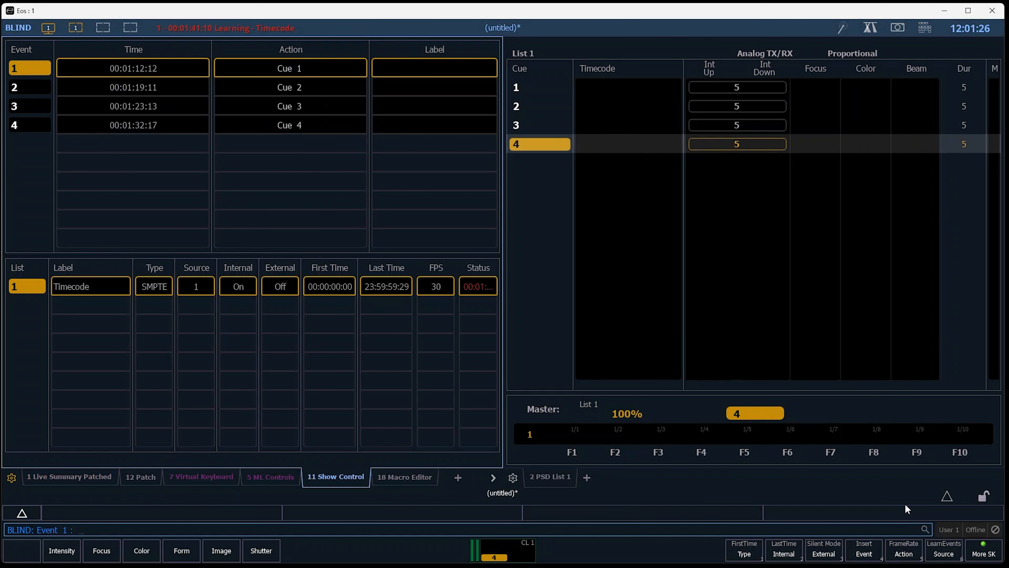
Stop learning events for event list 1 and set its External option to On
click(977, 554)
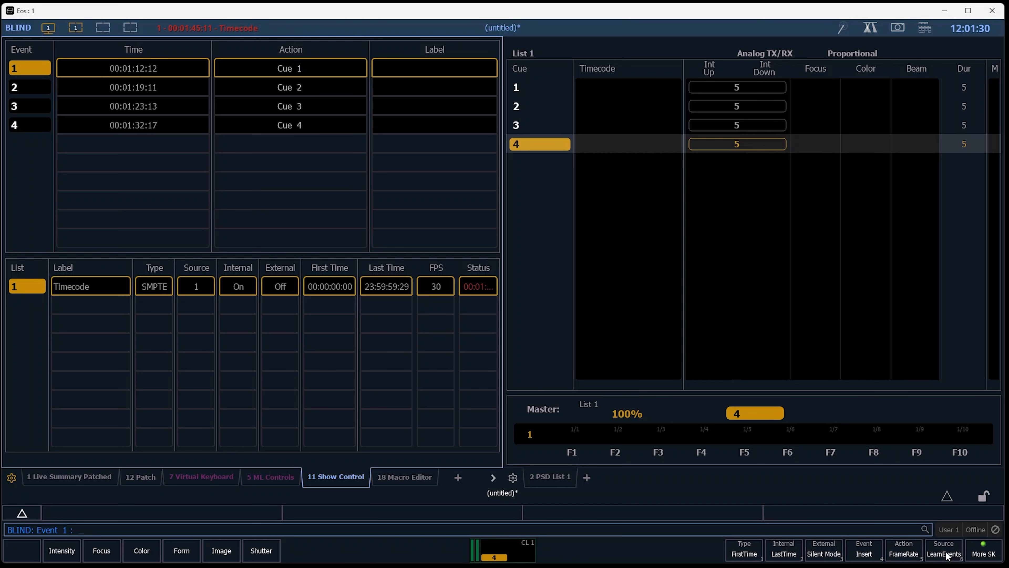
click(288, 290)
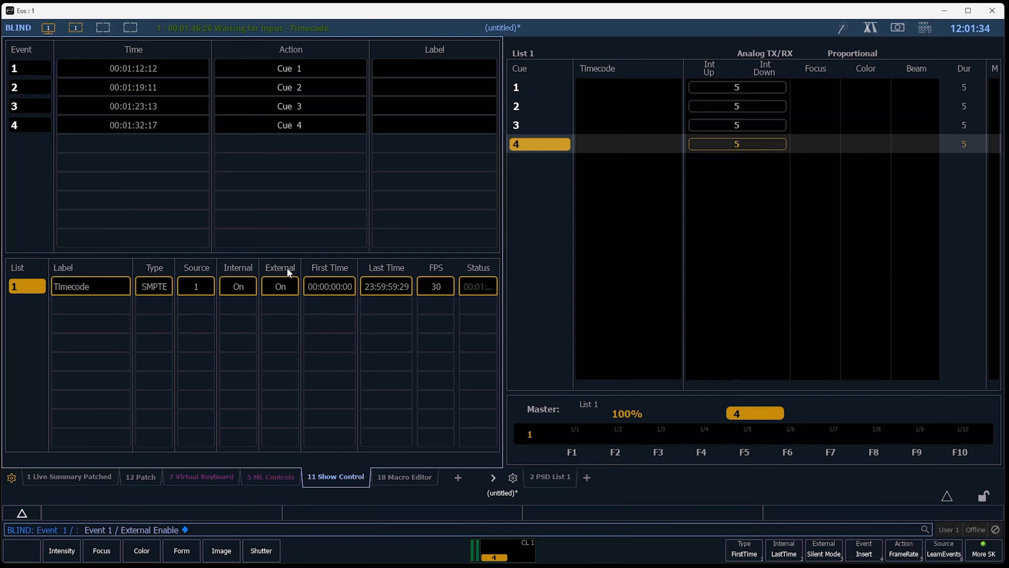
key(Tab)
key(1)
key(2)
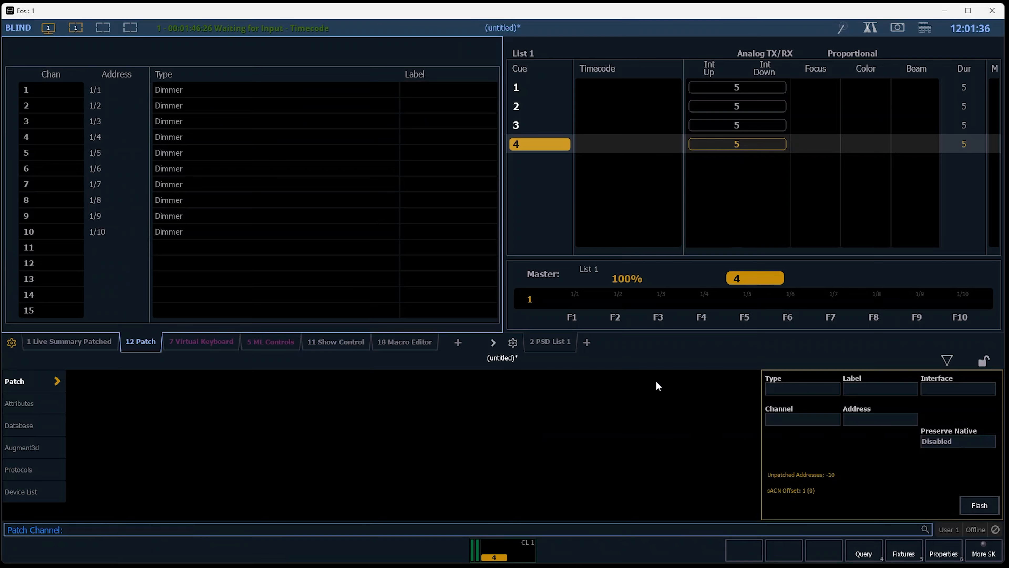
From live, assign timecode event list 1 to cue list 1
key(F1)
text(q)
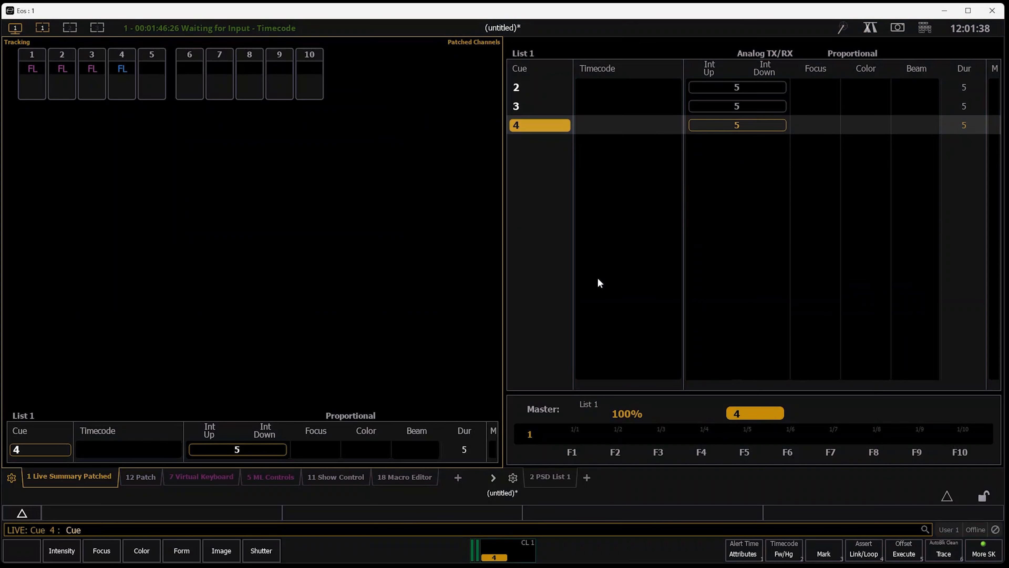
text(1/)
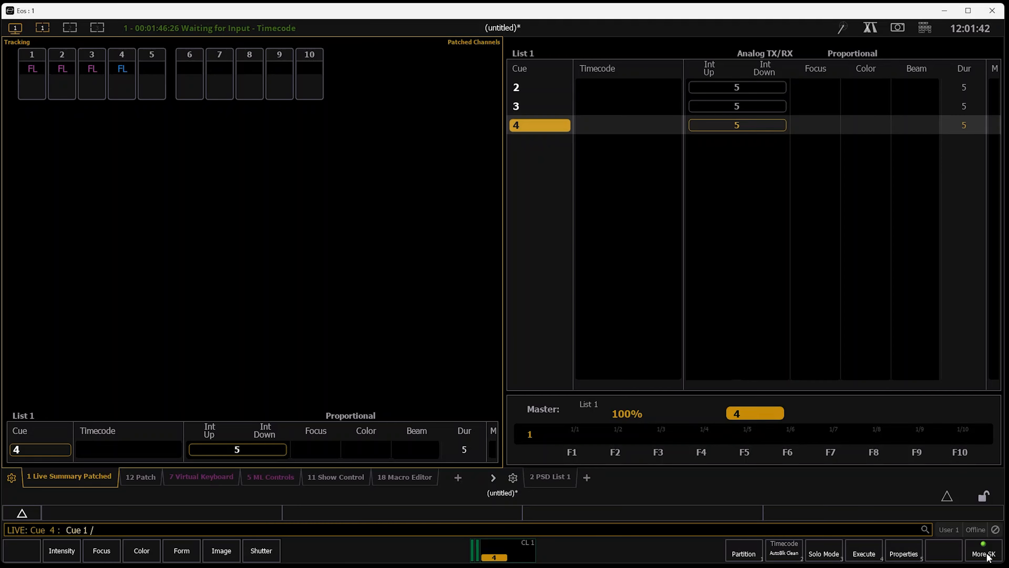
click(791, 554)
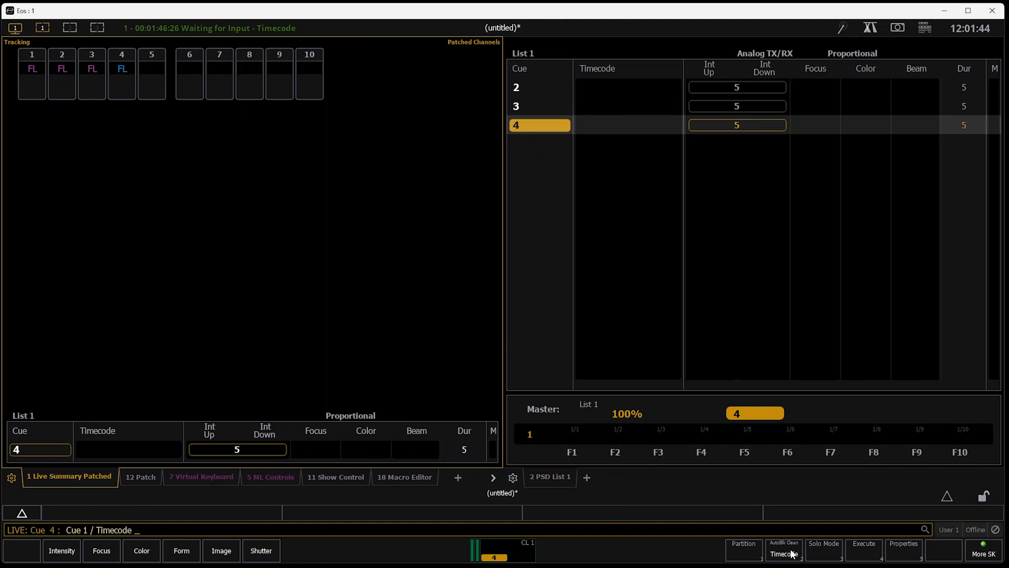
key(Return)
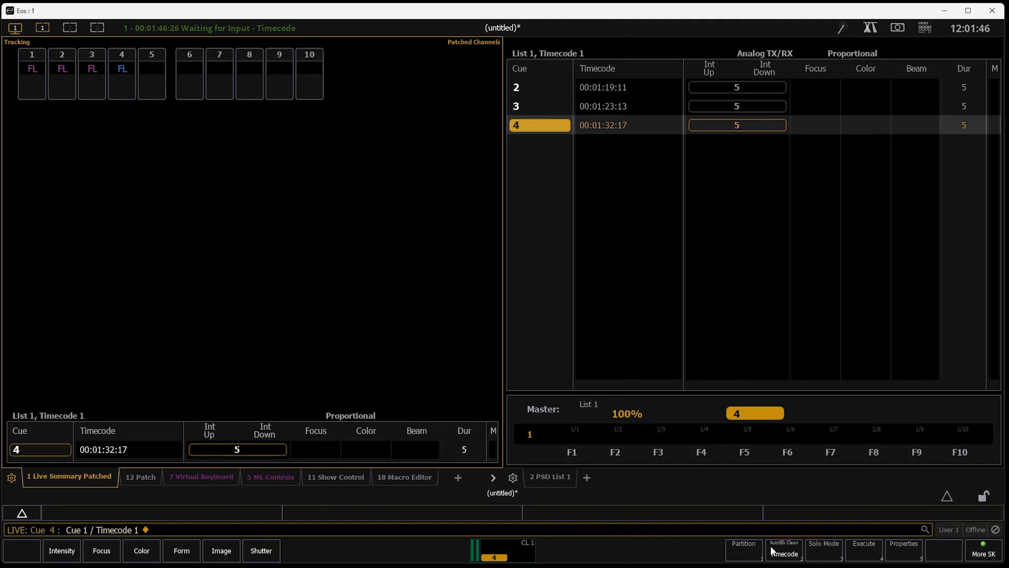
click(748, 183)
scroll(678, 215, up, 1)
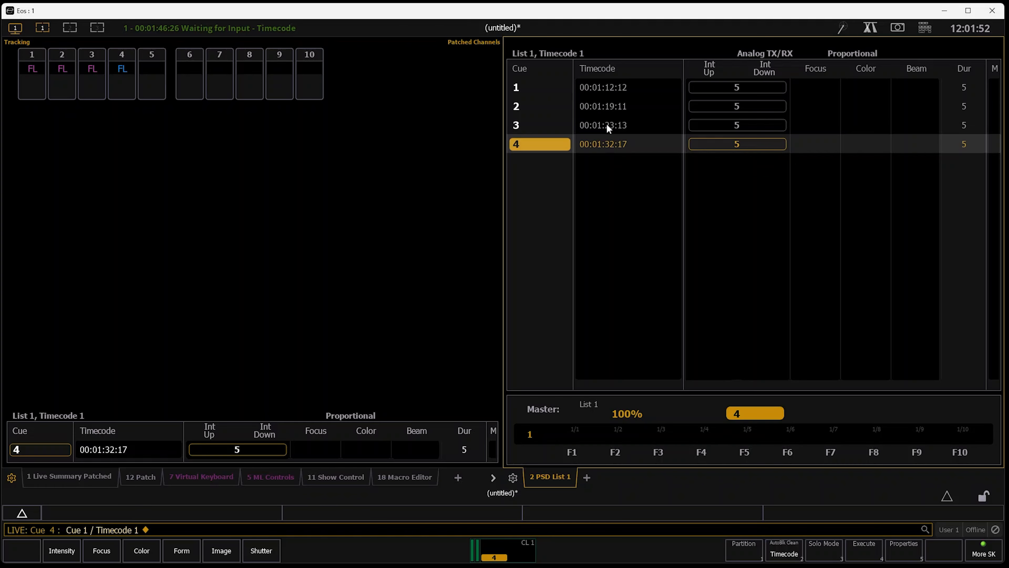
Set cue 1's timecode to 00:00:10:00
key(1)
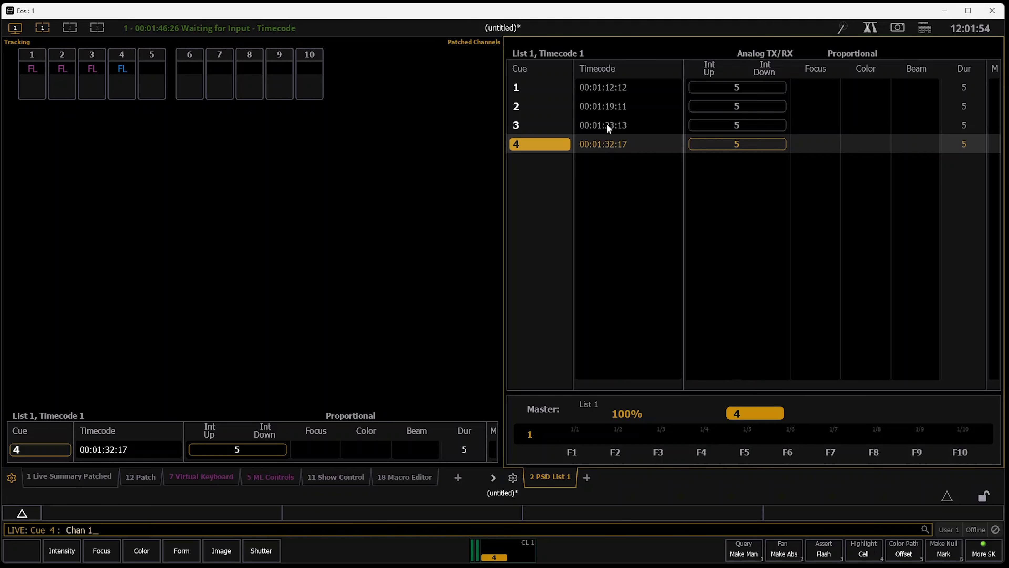
key(q)
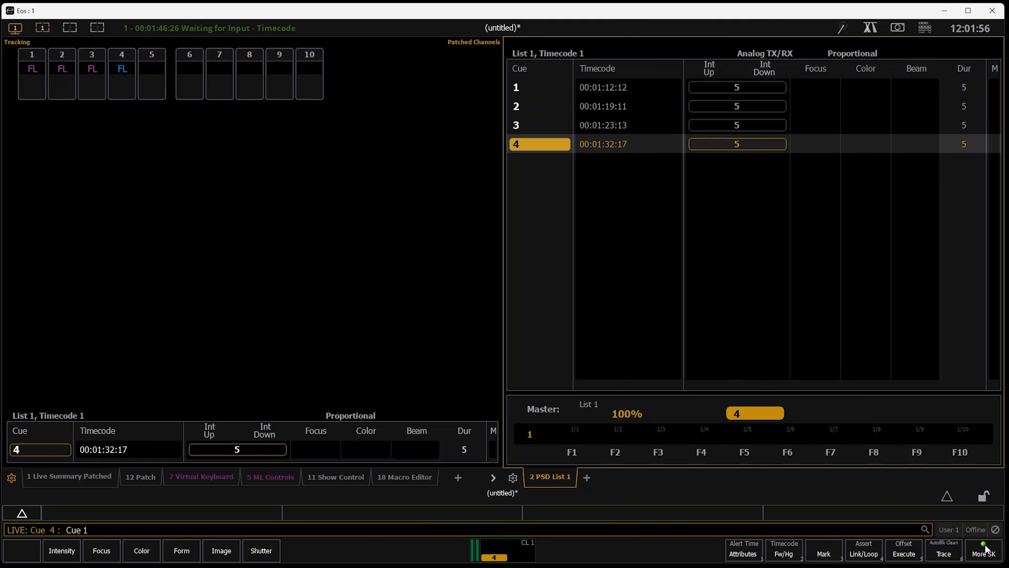
click(984, 551)
click(784, 554)
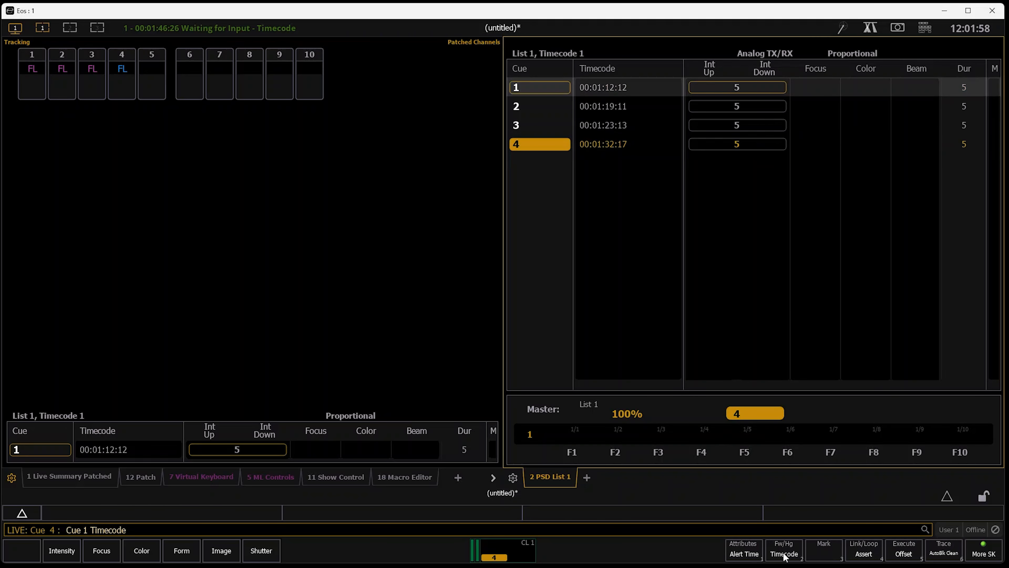
text(0:00:10:00)
key(Return)
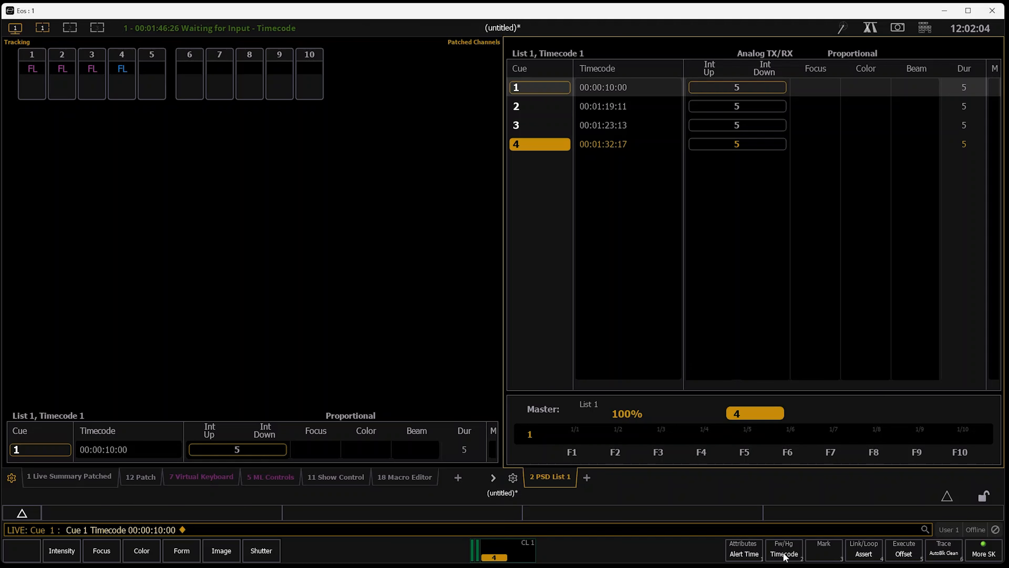
Shift cue 2's timecode by the relative offset -00:01:00:00
key(Down)
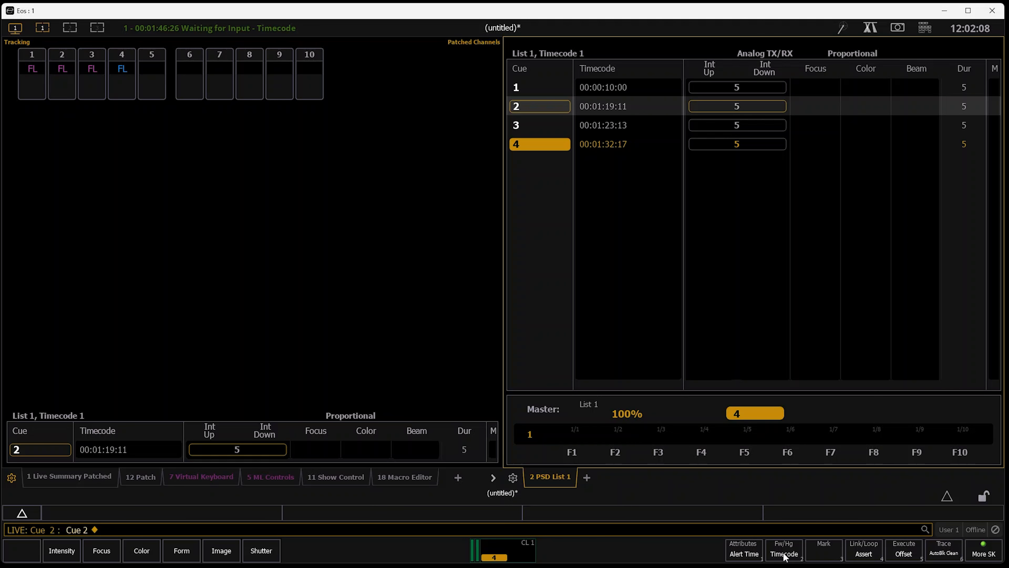
click(784, 554)
text(+-10000)
key(Return)
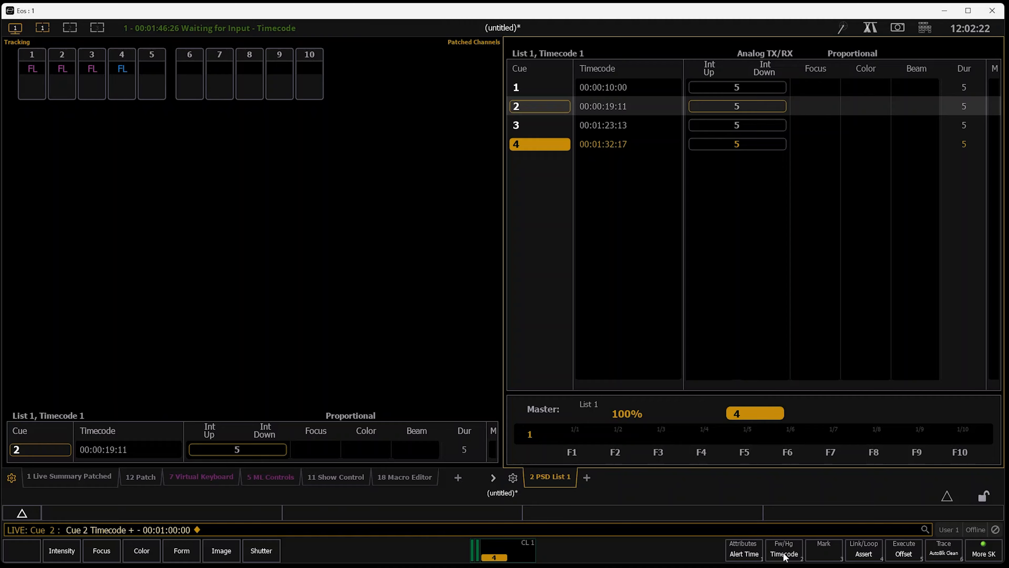
Remove the timecode from cue 4
key(q)
key(Return)
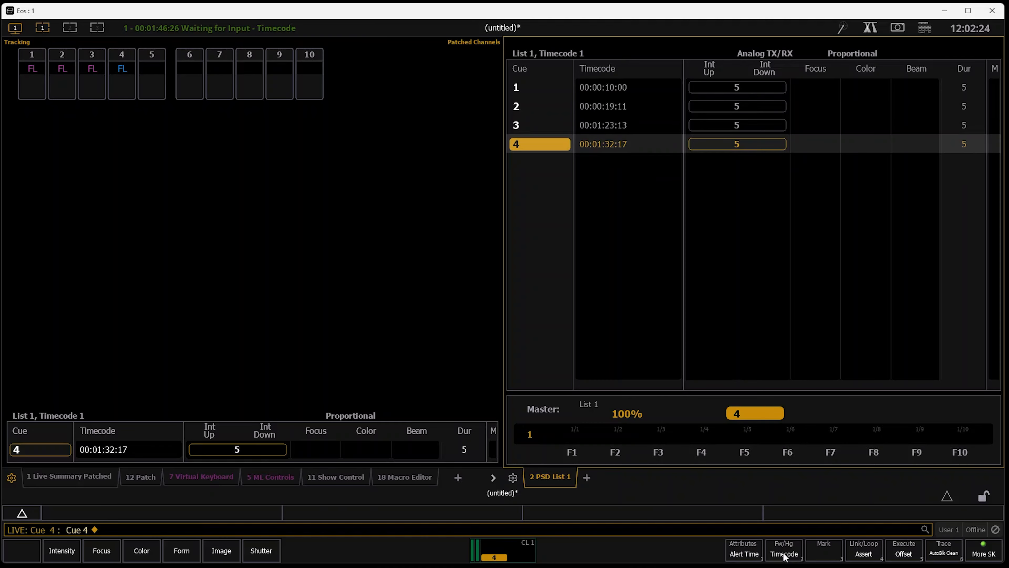
click(785, 554)
key(Return)
Give cue 3 a follow time of 10 seconds
text(q3)
key(Return)
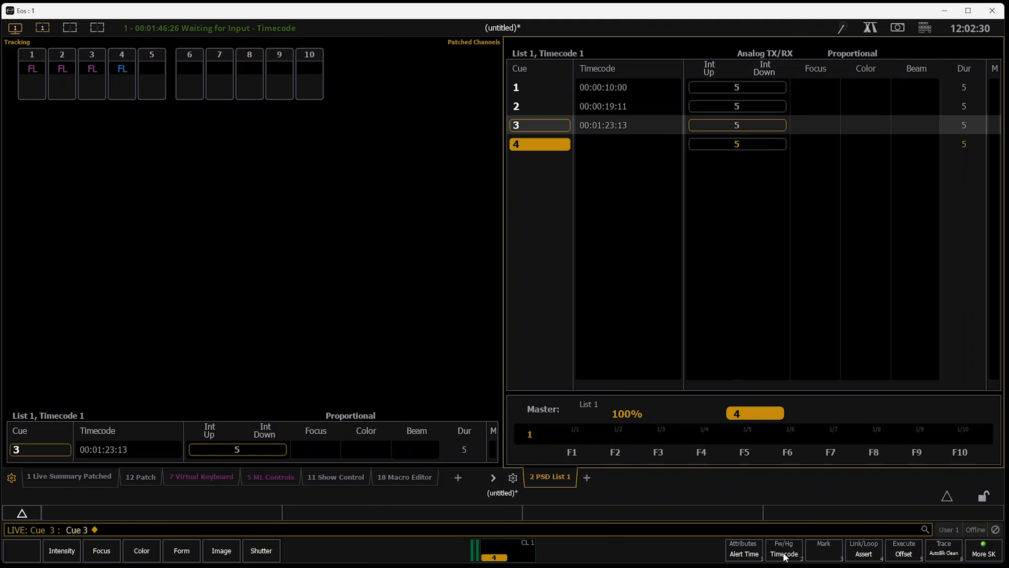
click(926, 29)
click(926, 29)
key(BackSpace)
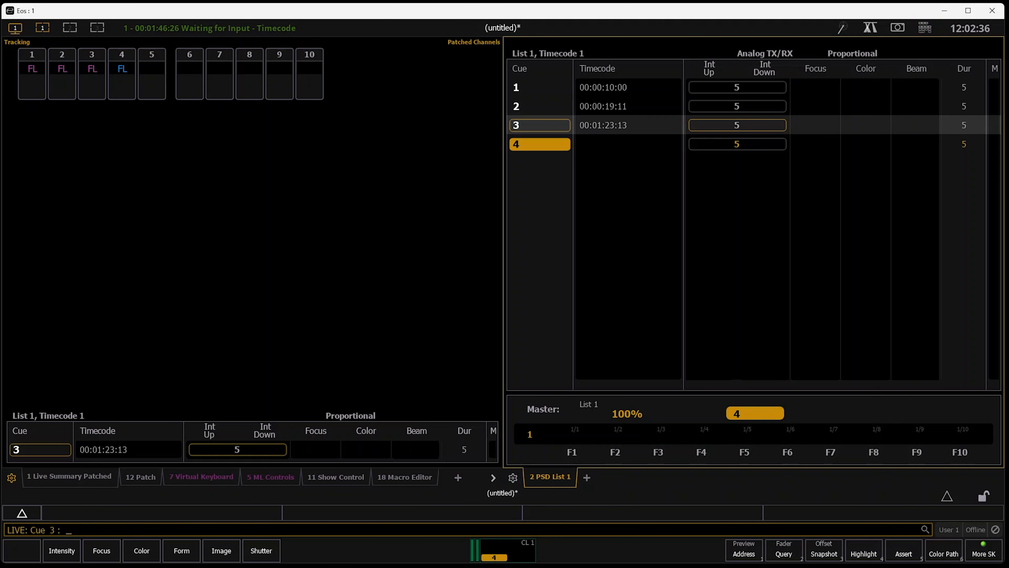
key(q)
key(3)
key(F2)
key(BackSpace)
key(F2)
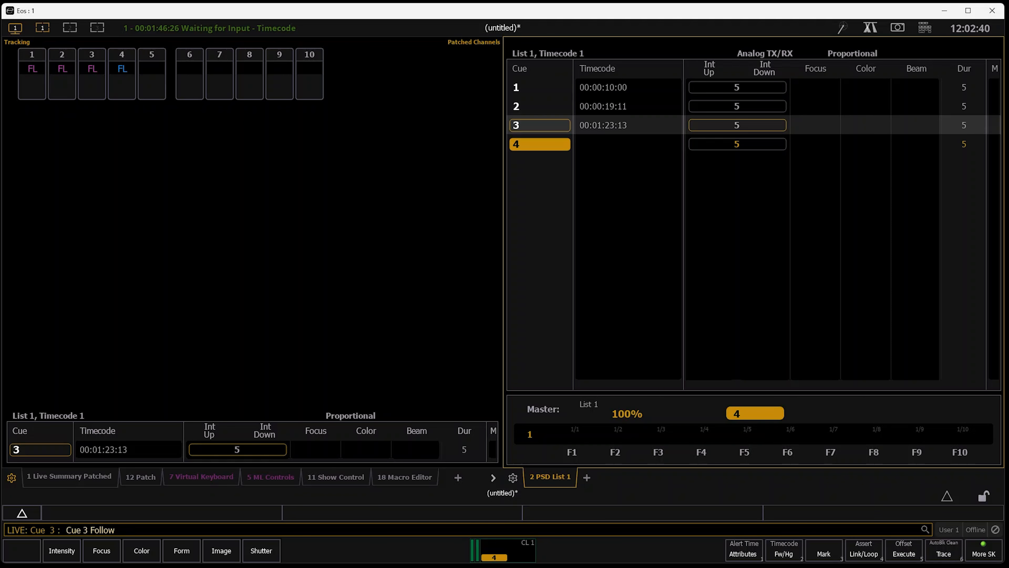
text(10)
key(Return)
Hide the Flags columns and the Beam, Color, Focus and Intensity timing columns in the PSD list
click(512, 478)
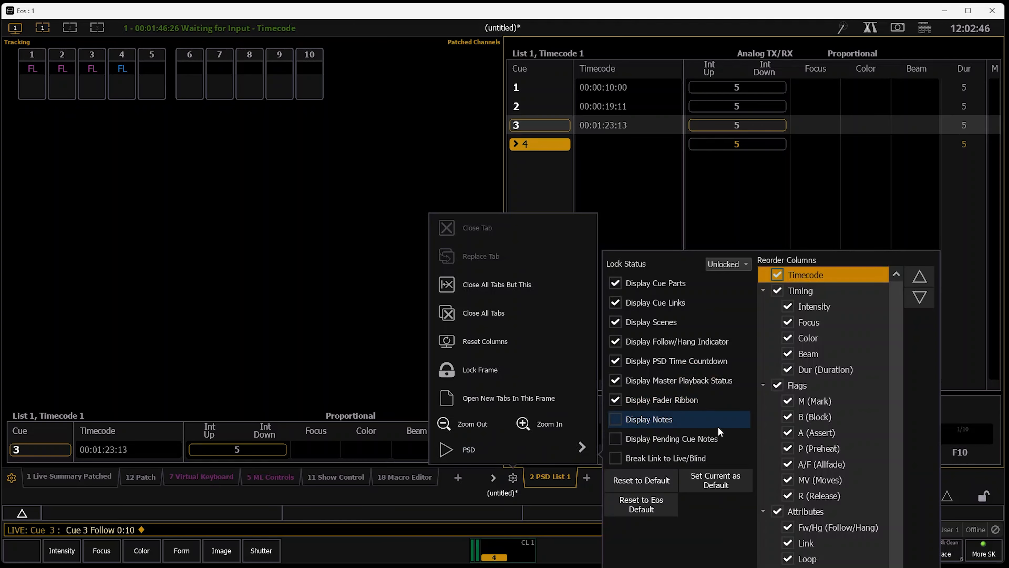
click(777, 387)
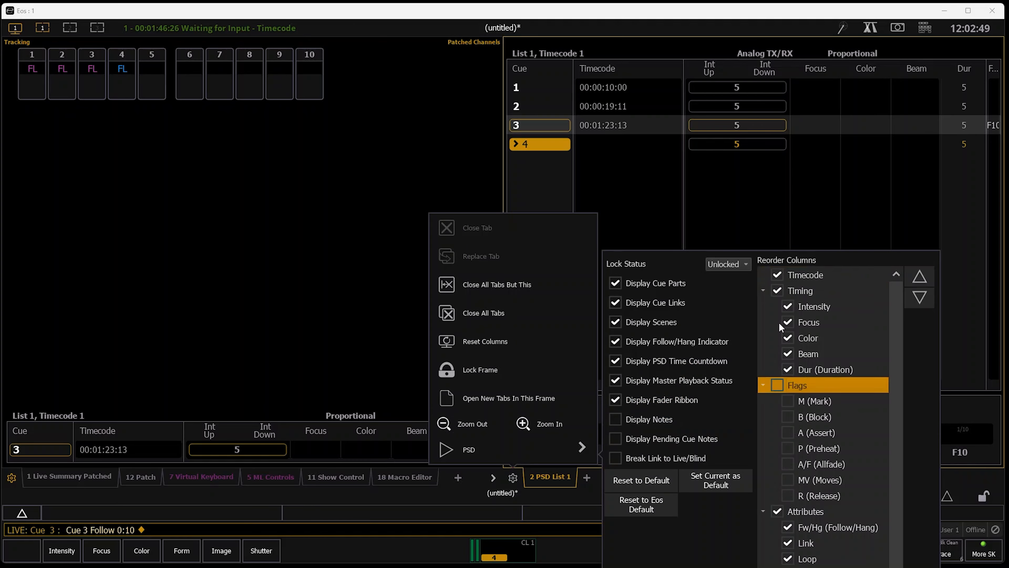
click(795, 354)
click(795, 338)
click(796, 322)
click(795, 306)
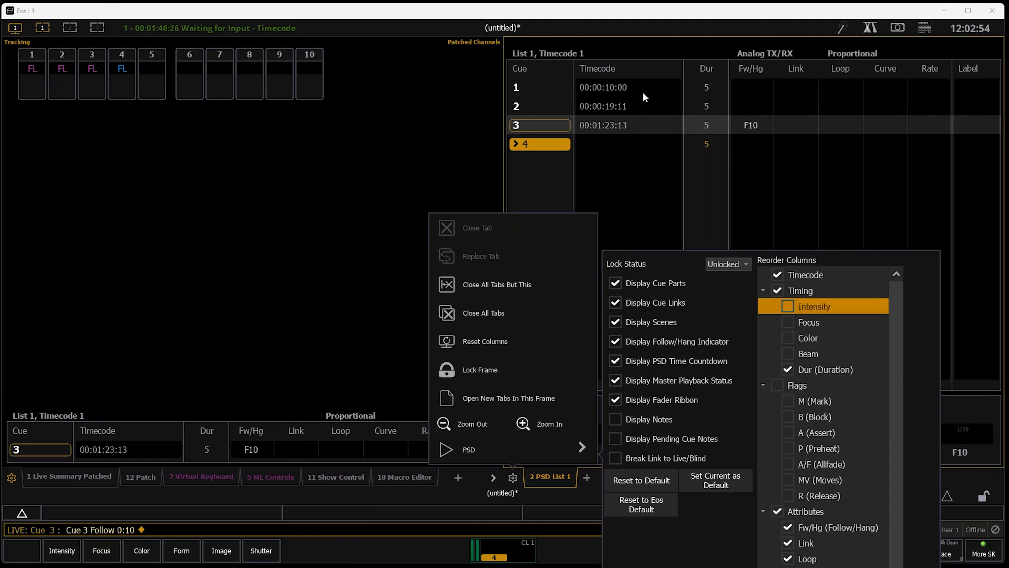
click(704, 202)
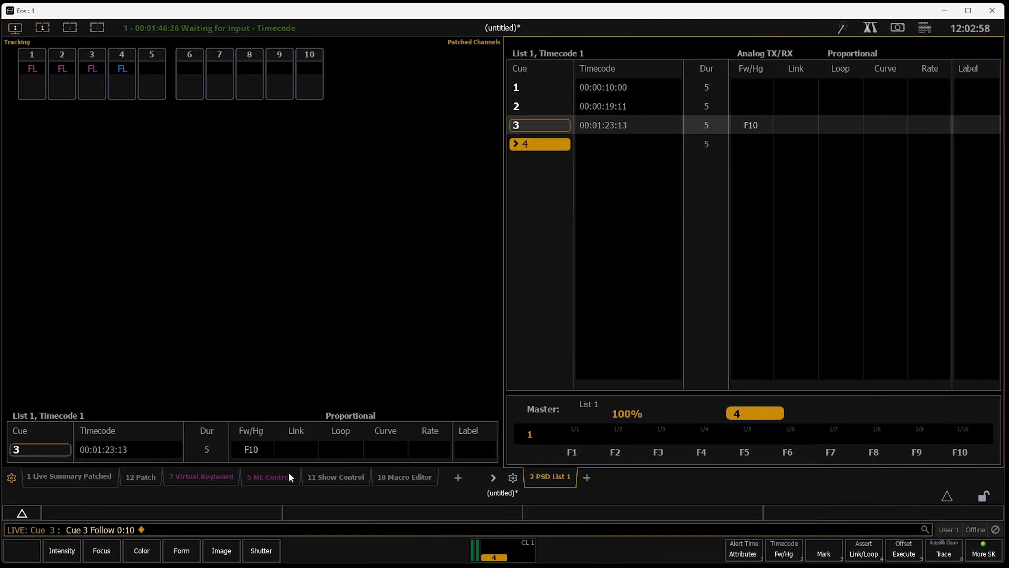
In show control, reset event list 1's time to 00:00:00:00, run it past cue 2's event and set External back to On
click(335, 477)
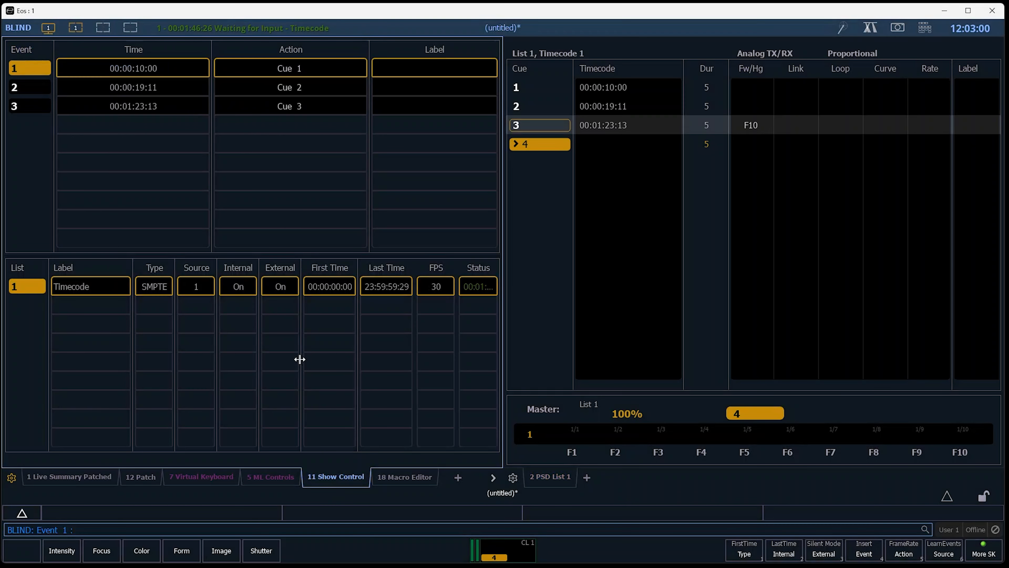
text(1 / Time)
key(Return)
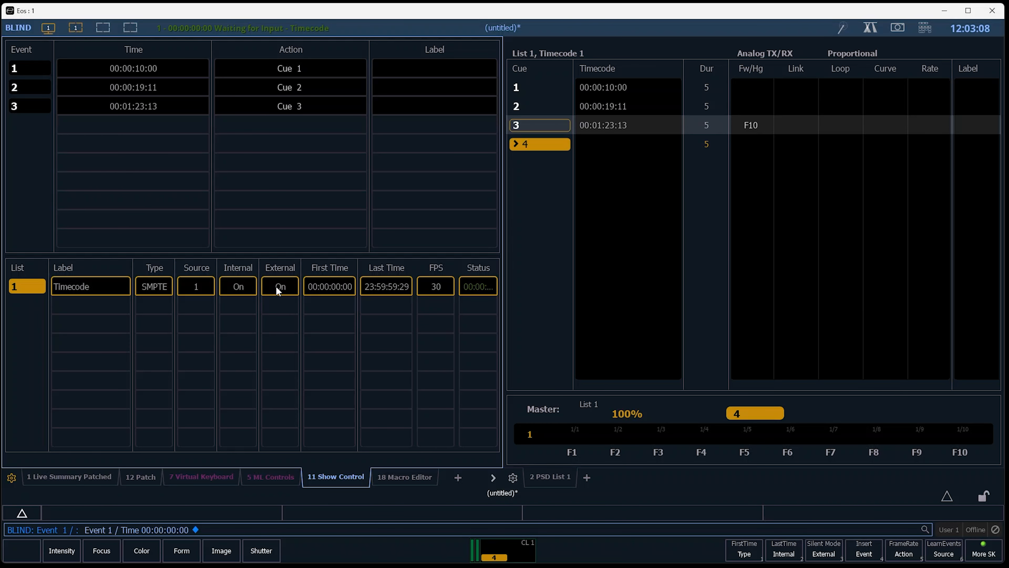
key(F1)
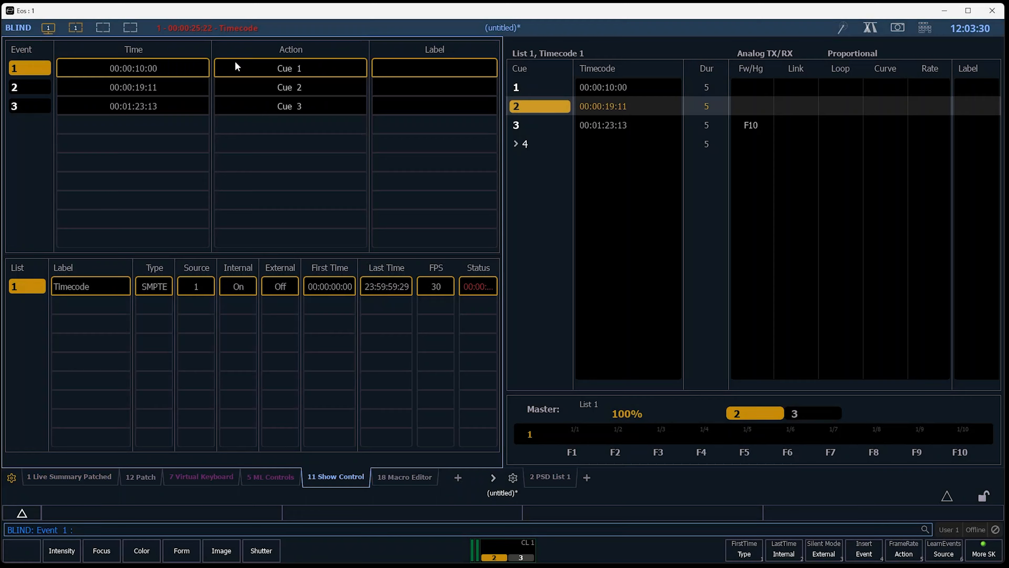
click(281, 286)
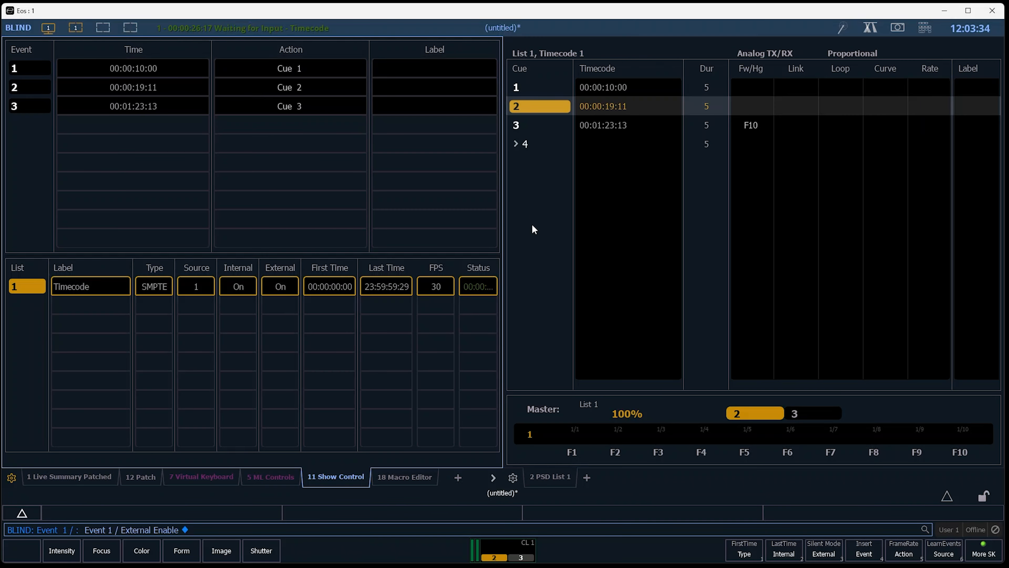
Return to the live summary and step playback back to cue 1
key(F1)
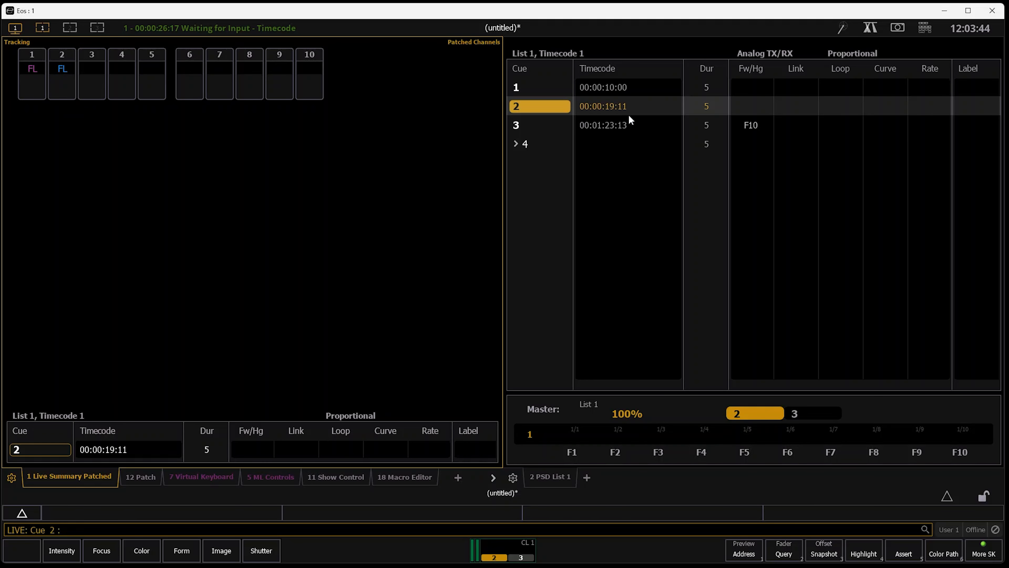
key(F11)
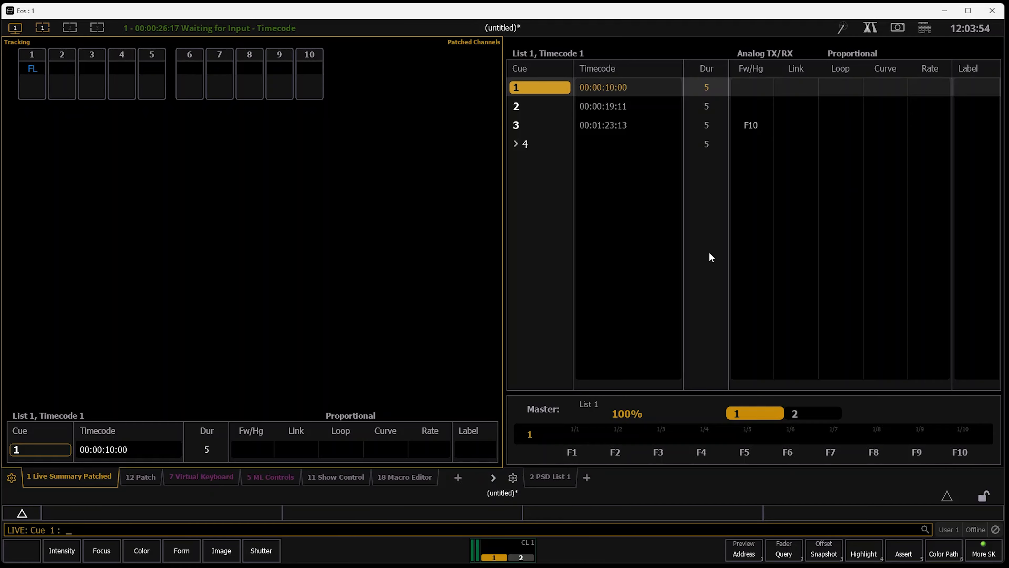
Open another Virtual Keyboard display in the first frame
click(926, 26)
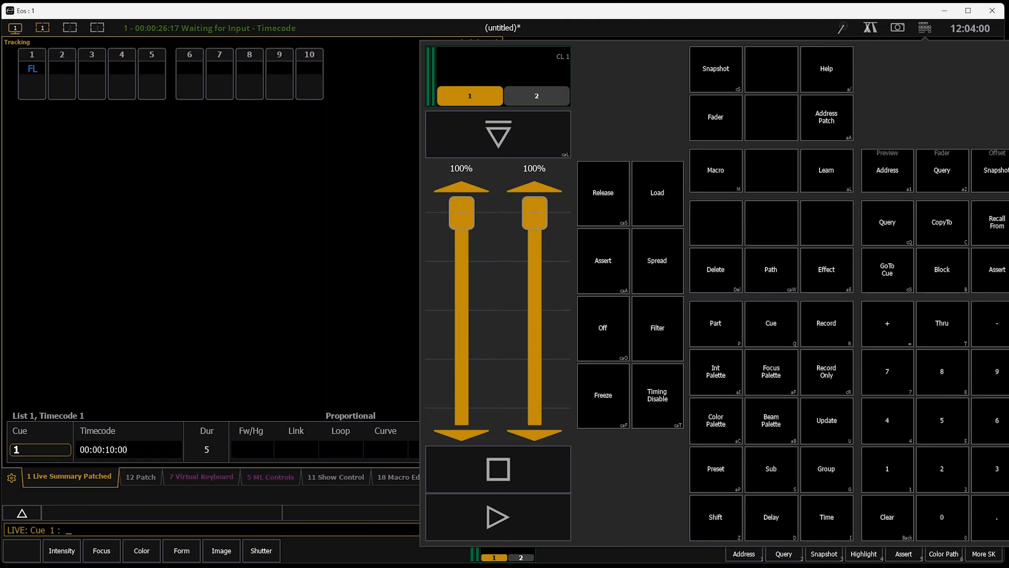
click(927, 28)
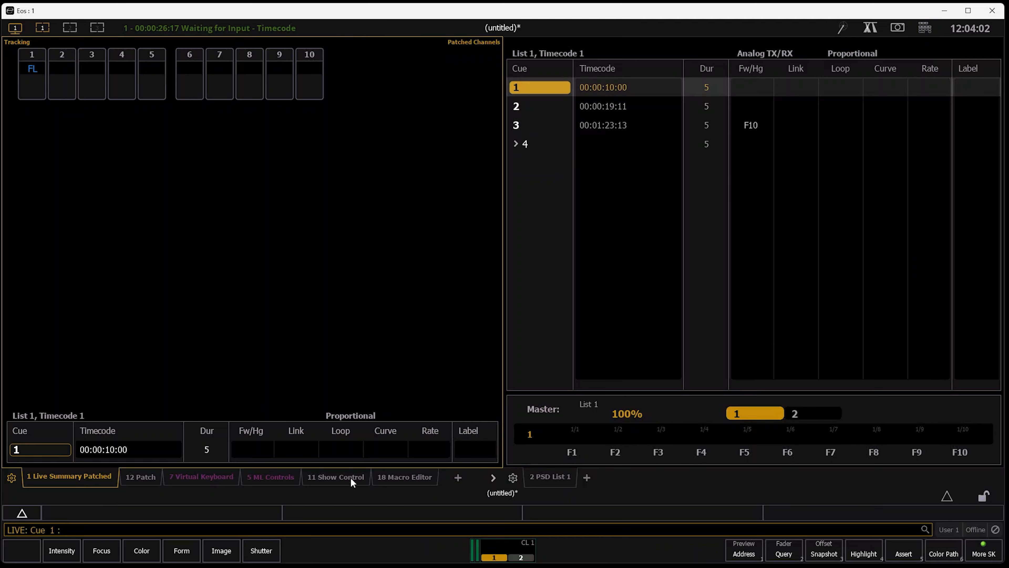
click(458, 477)
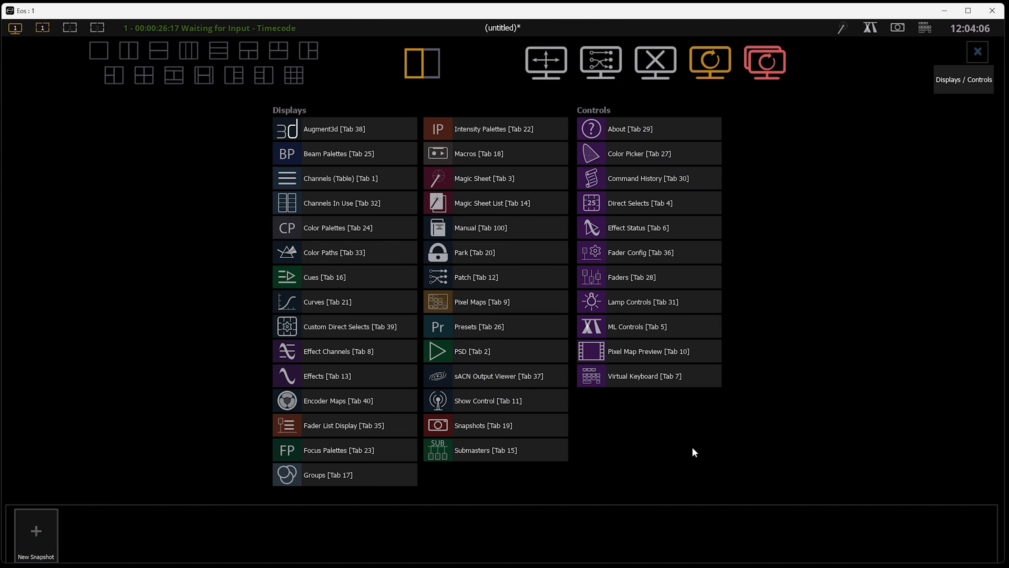
click(666, 376)
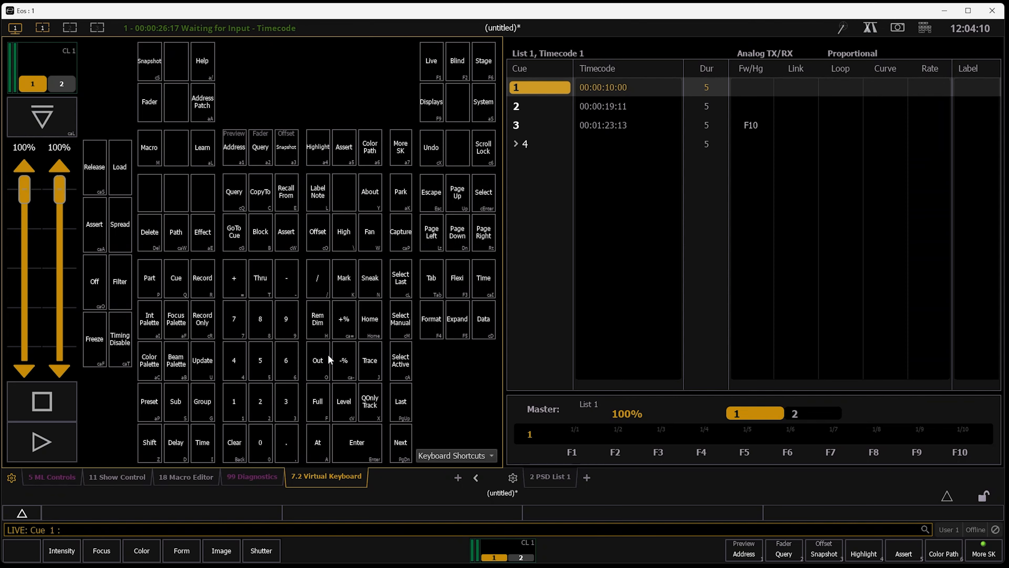
Run a plain Go To Cue 2 command without timecode options
click(237, 236)
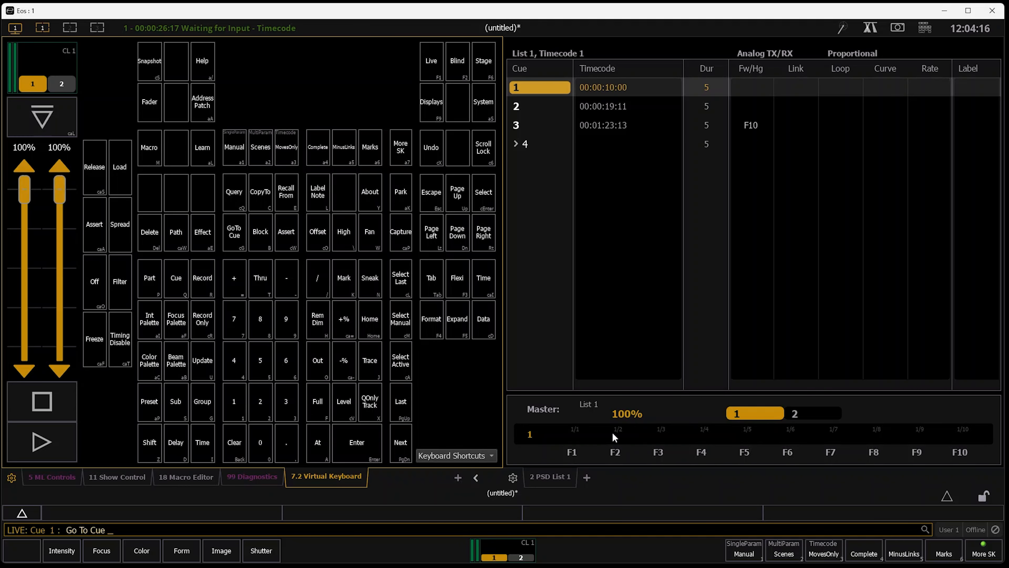
text(2)
key(Return)
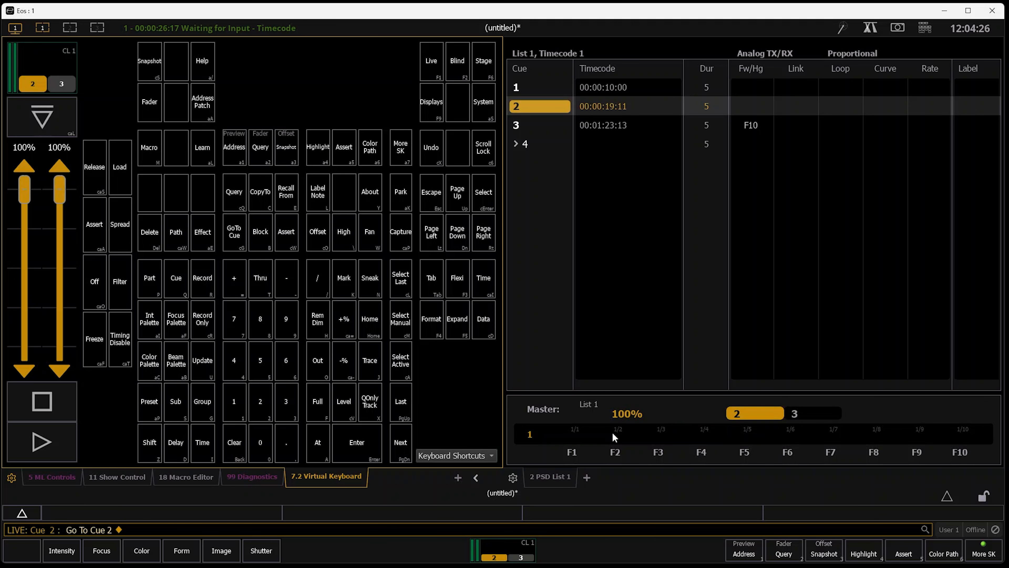
Set cue 2's time to 2 seconds, then return to cue 1 and play into cue 2
text(ime)
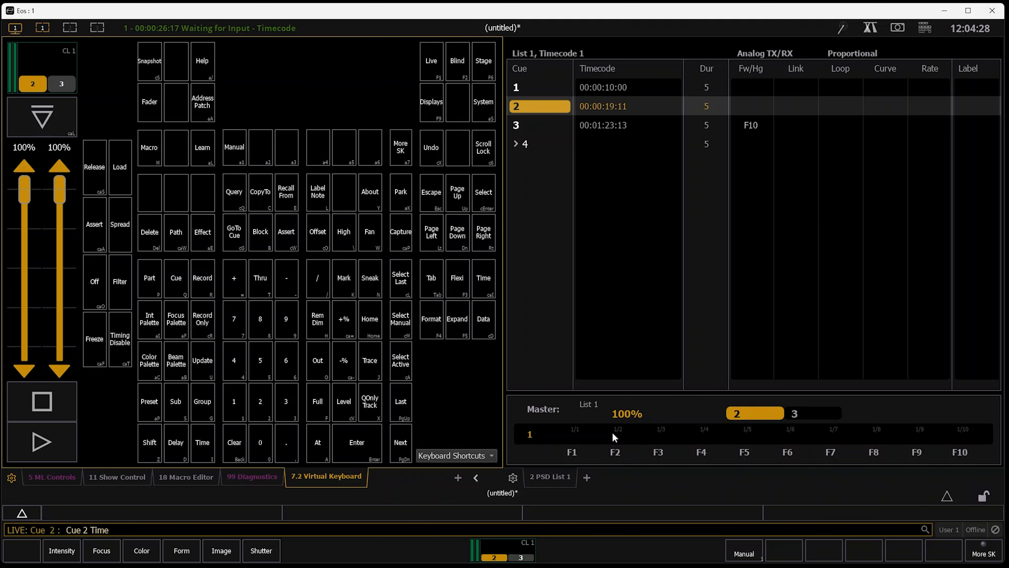
text(2)
key(Return)
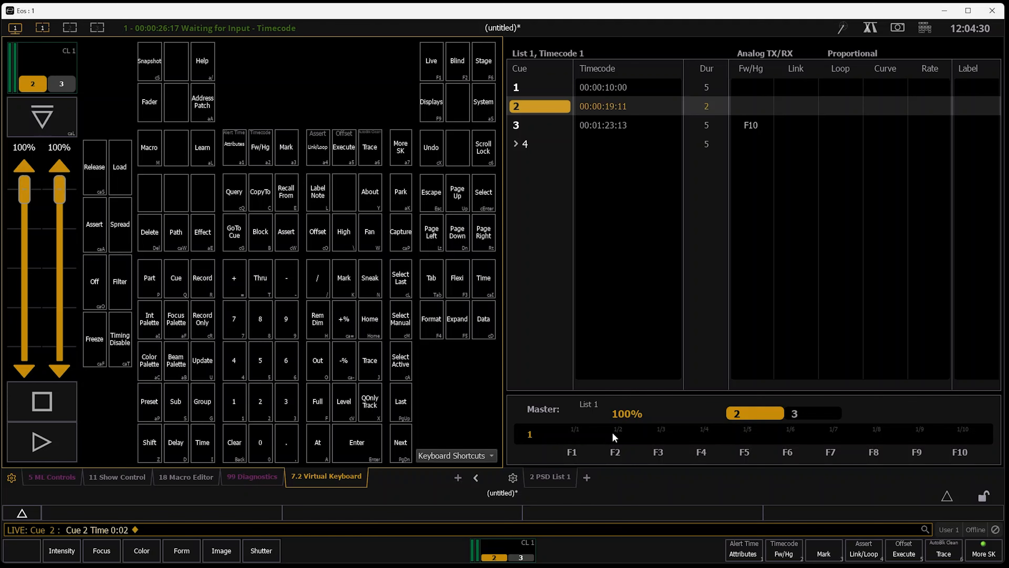
key(F11)
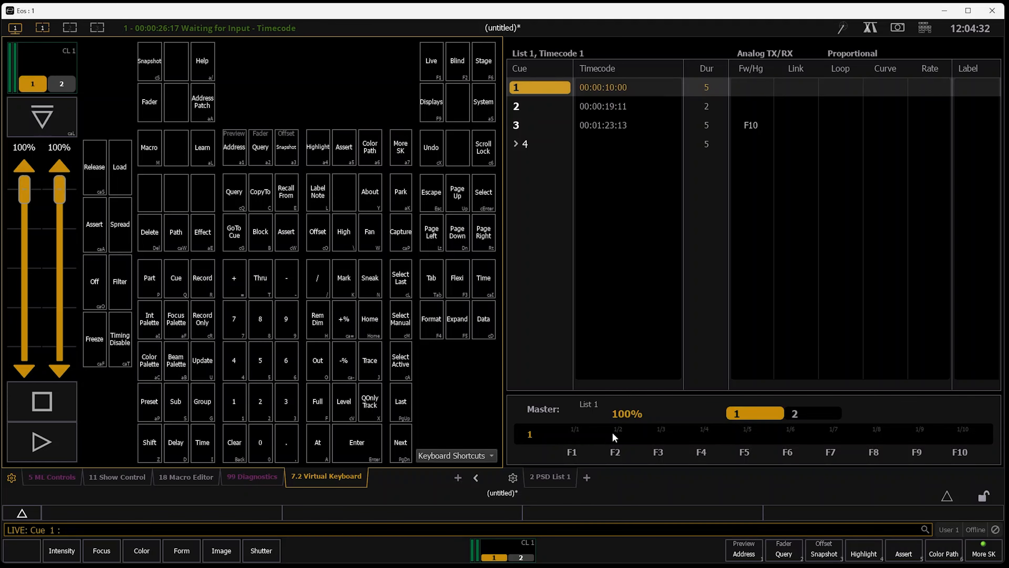
key(space)
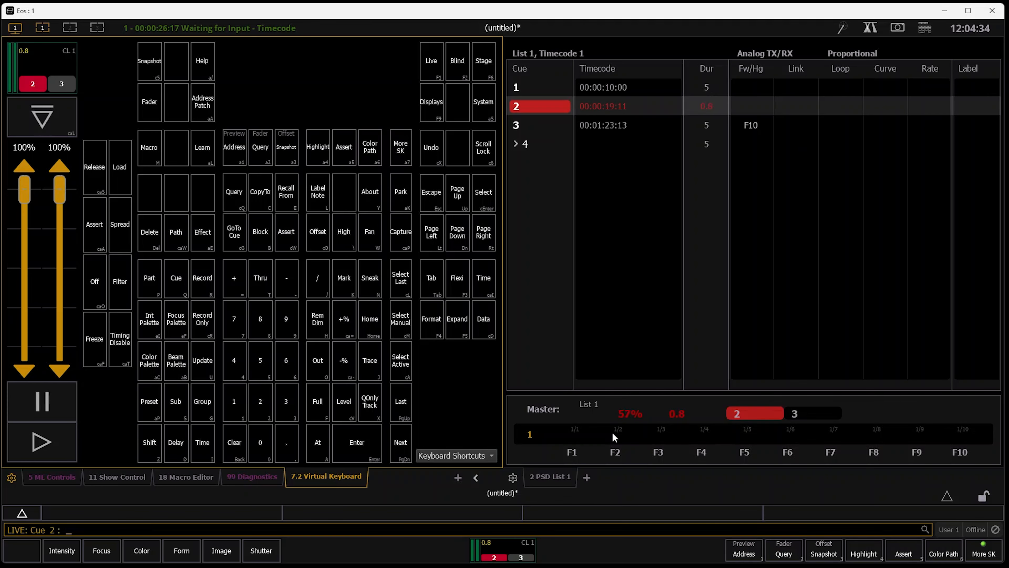
Step playback back to cue 1 and run a plain Go To Cue 2 command
key(F11)
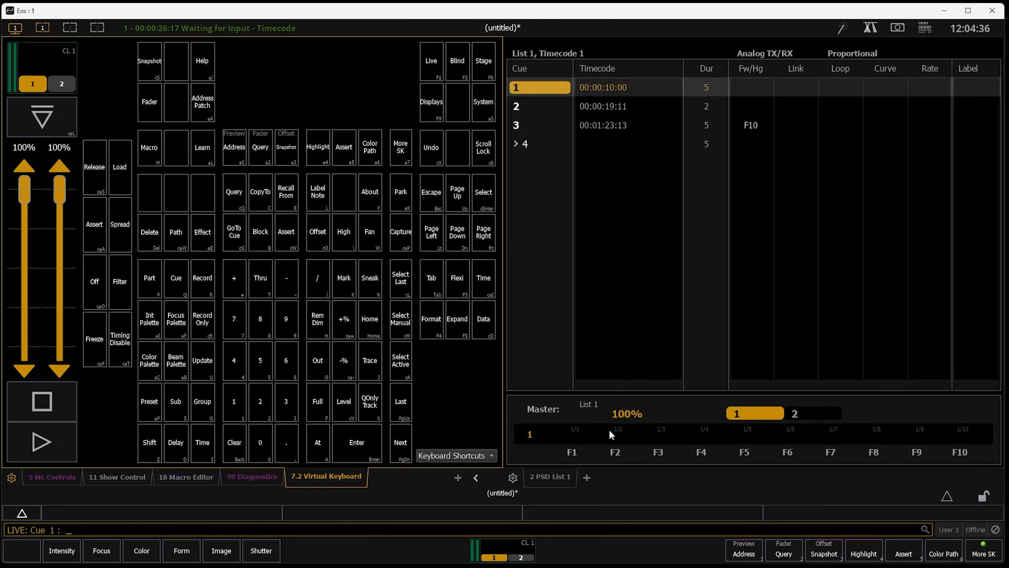
click(238, 232)
text(2)
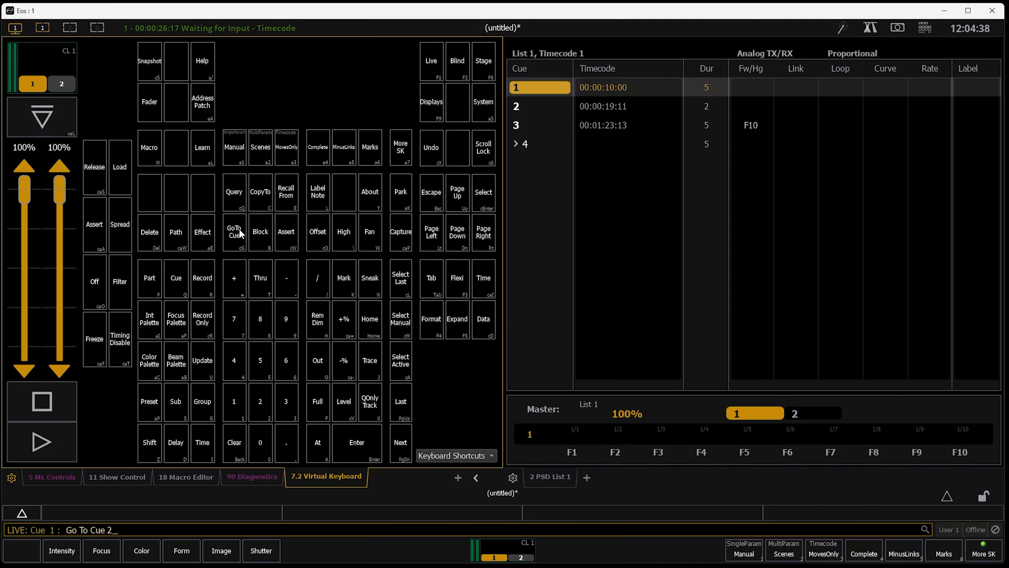
key(Return)
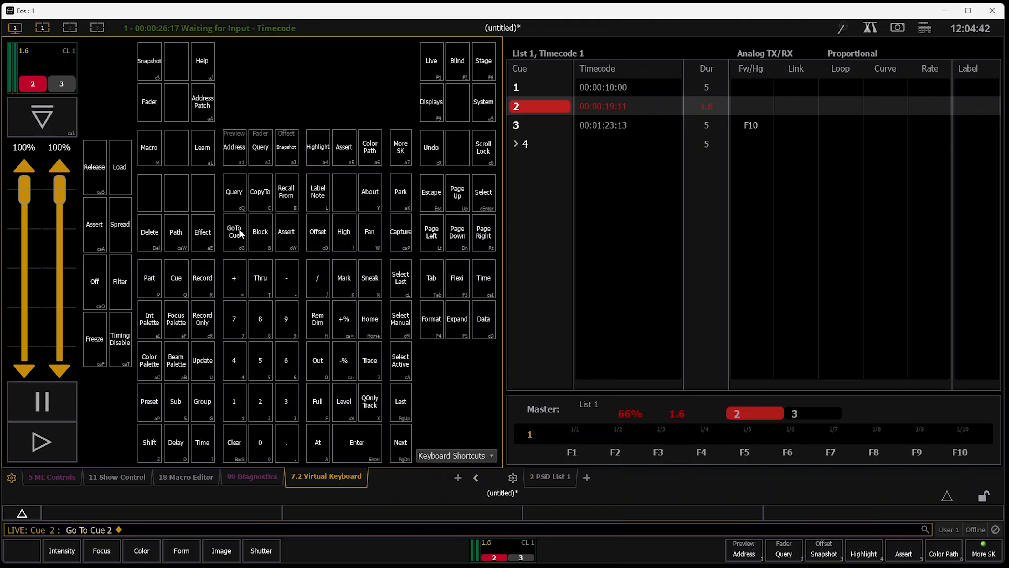
Step playback back to cue 1 and run Go To Cue Timecode without a cue number
key(F11)
key(F11)
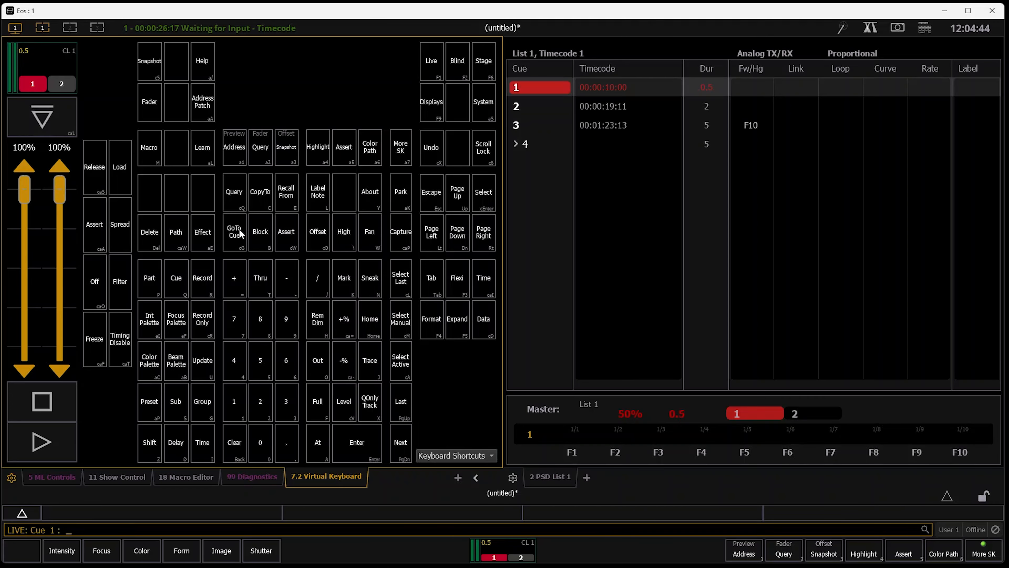
click(240, 233)
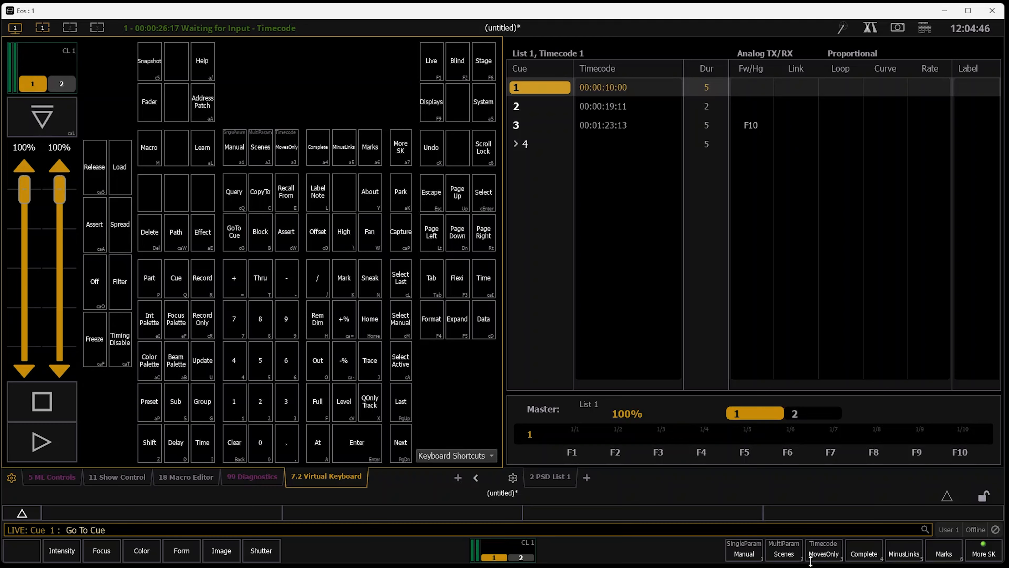
click(986, 555)
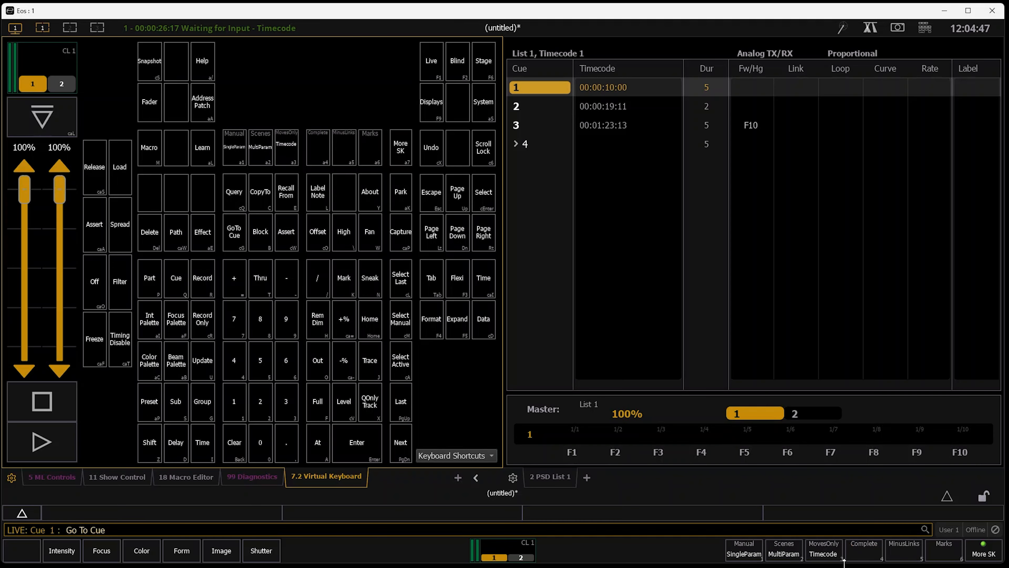
click(828, 553)
key(Return)
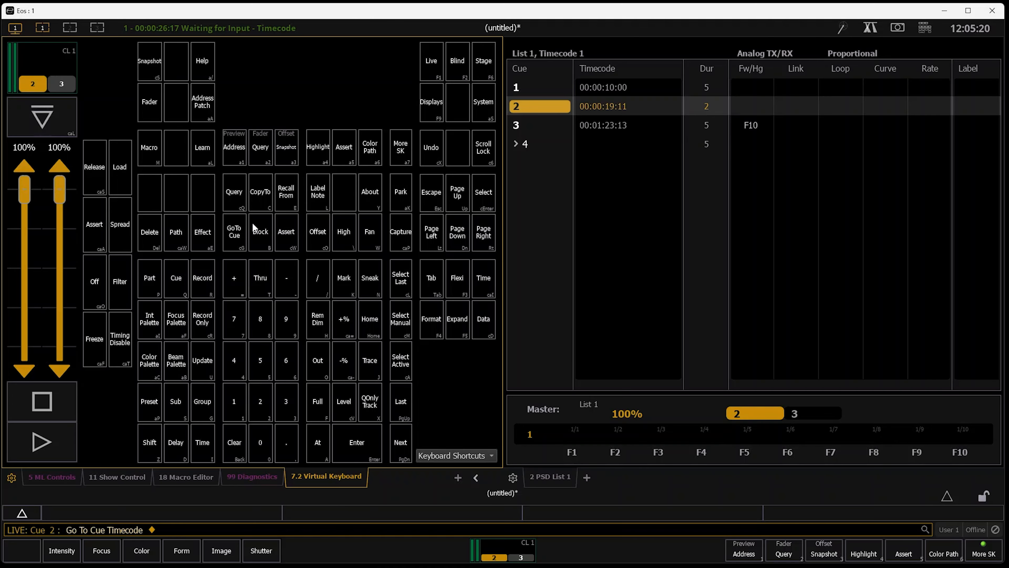
Return playback to cue 1 and set event list 1's time to 00:01:25:00 in show control
key(F11)
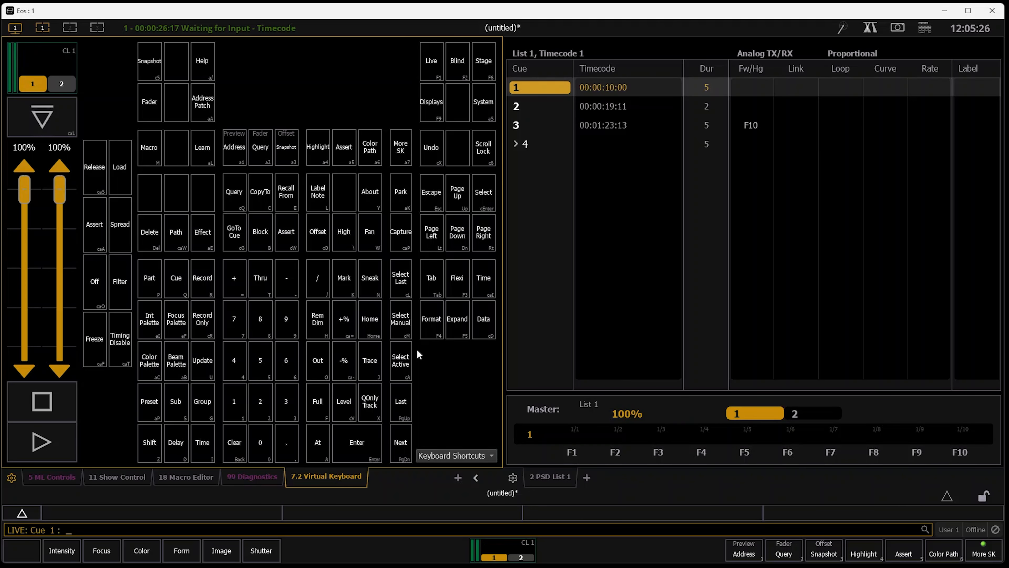
click(127, 478)
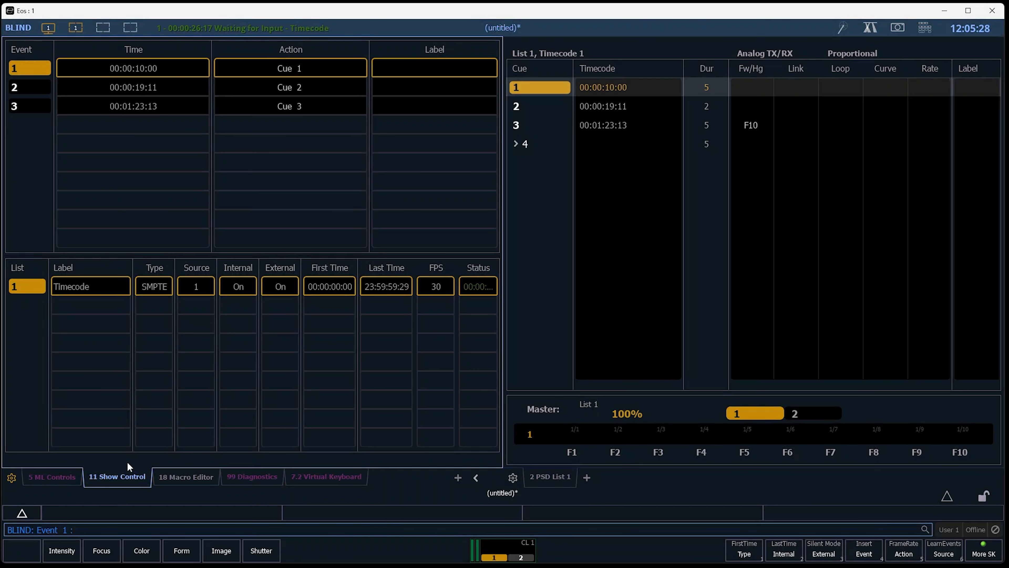
key(i)
text(00:01:25:00)
key(Return)
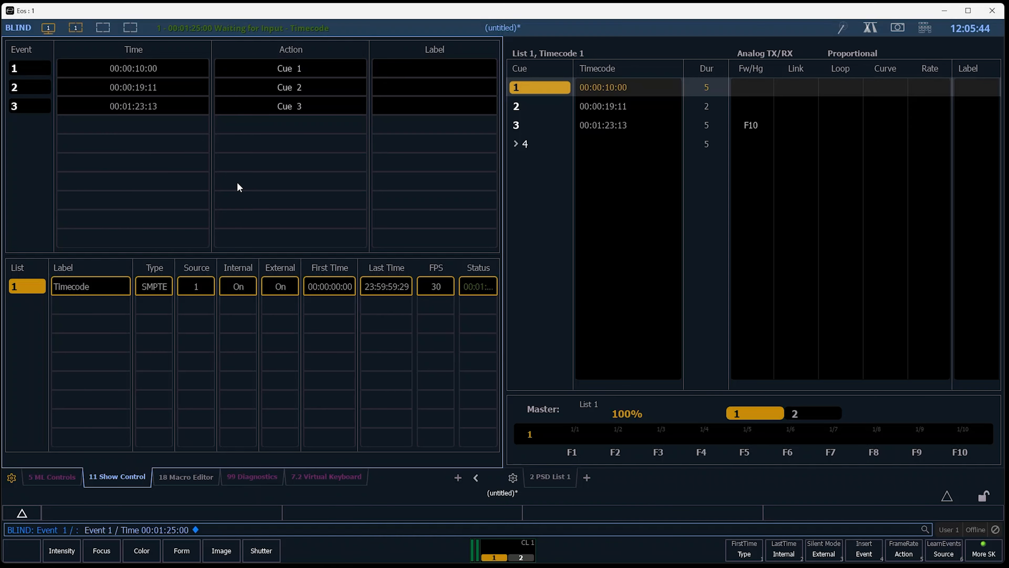
Go back to live, reopen the second Virtual Keyboard display and run Go To Cue Timecode
key(F1)
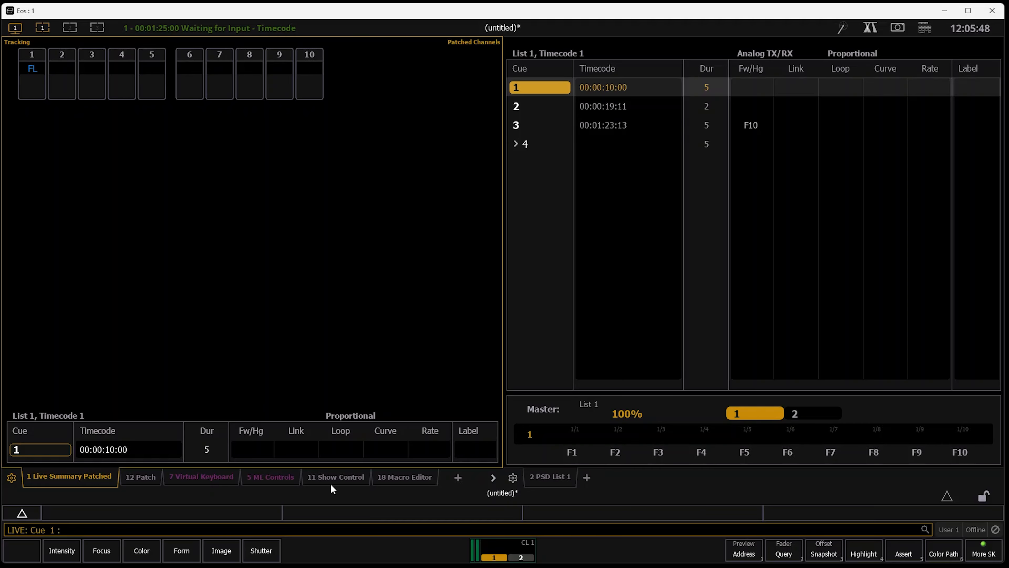
click(492, 478)
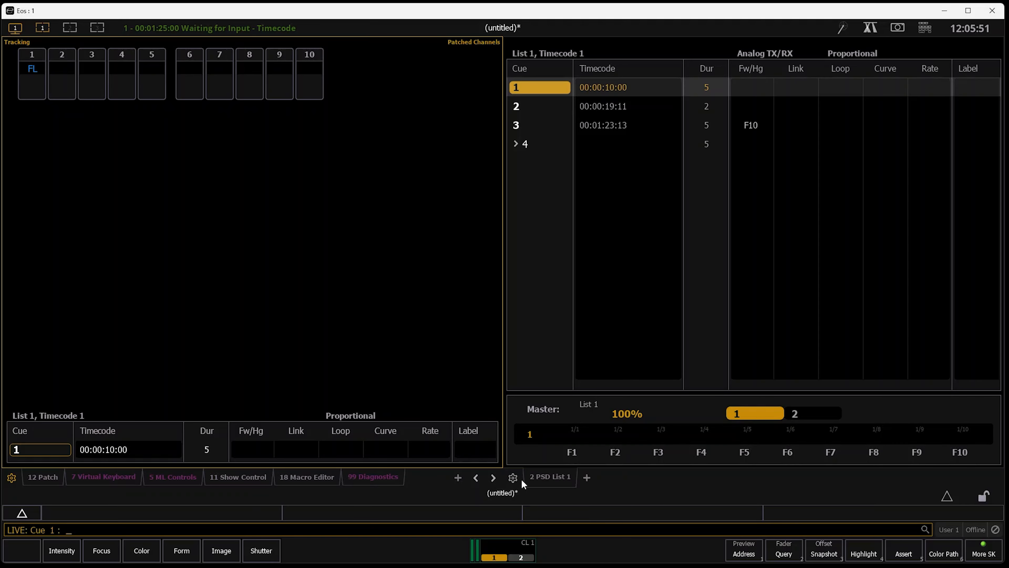
click(493, 476)
click(383, 483)
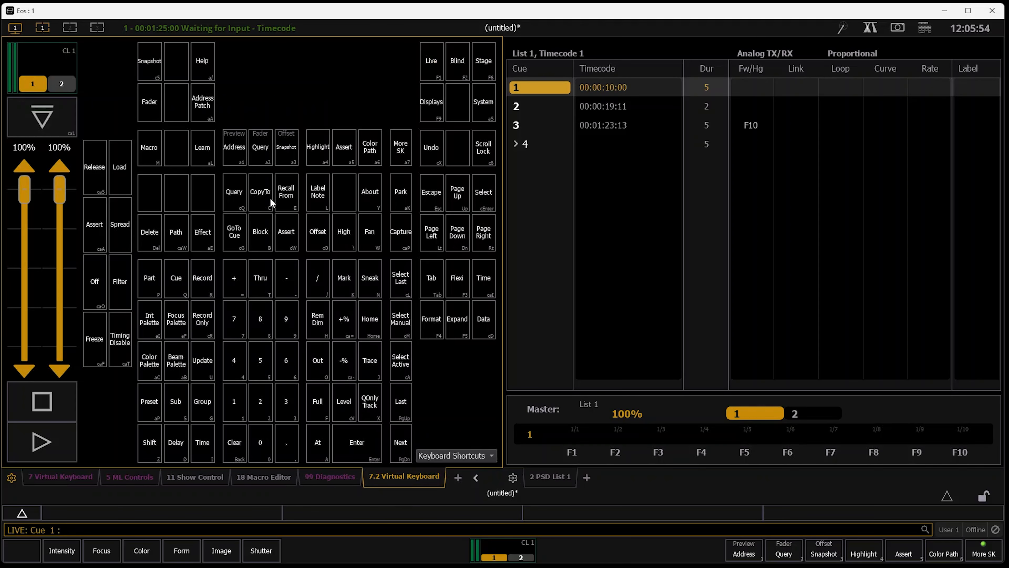
click(235, 232)
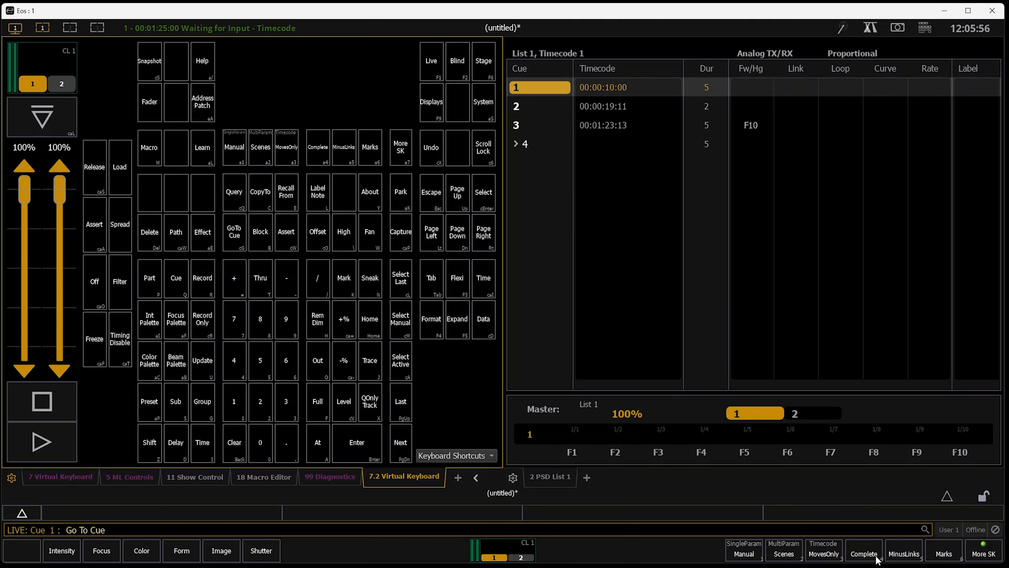
click(987, 553)
click(824, 553)
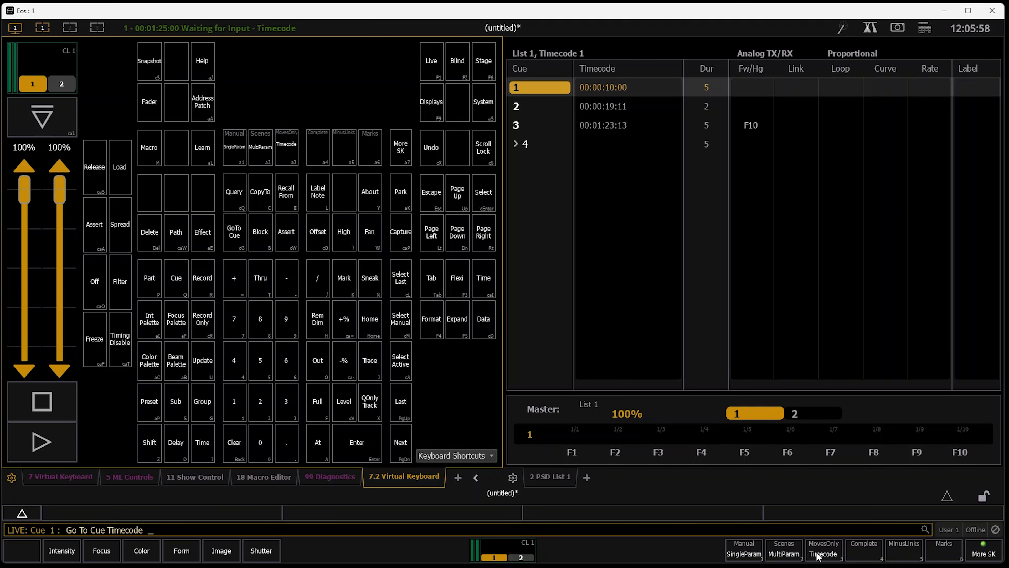
key(Return)
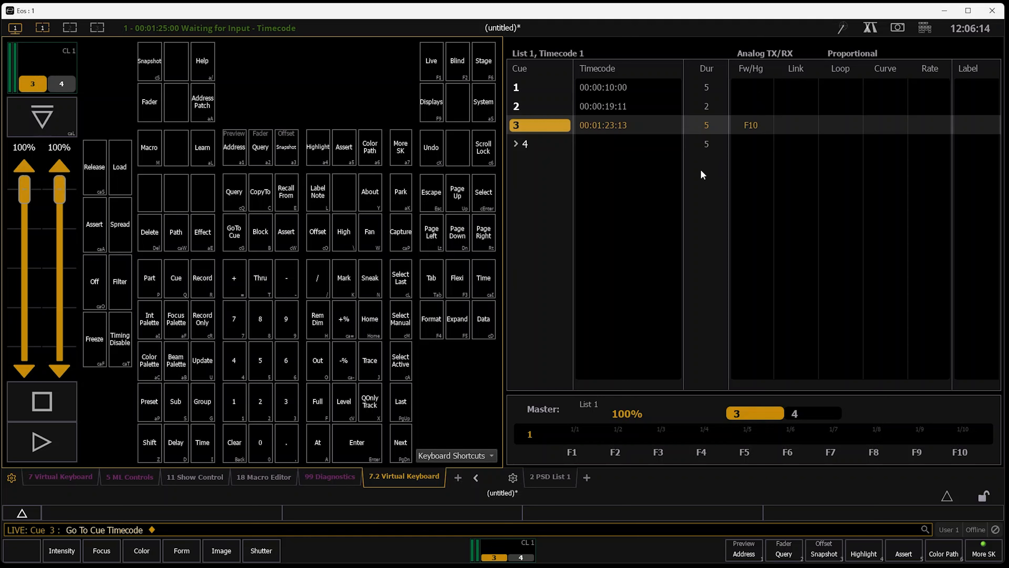
Step playback back to cue 1 and run Go To Cue Timecode with the Time option and no value
key(F11)
key(F11)
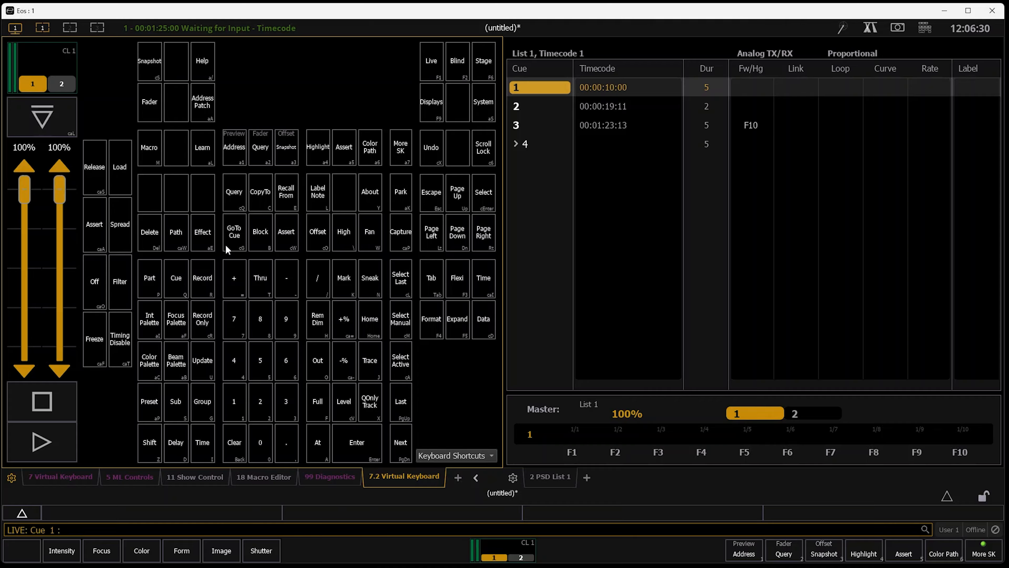
click(236, 241)
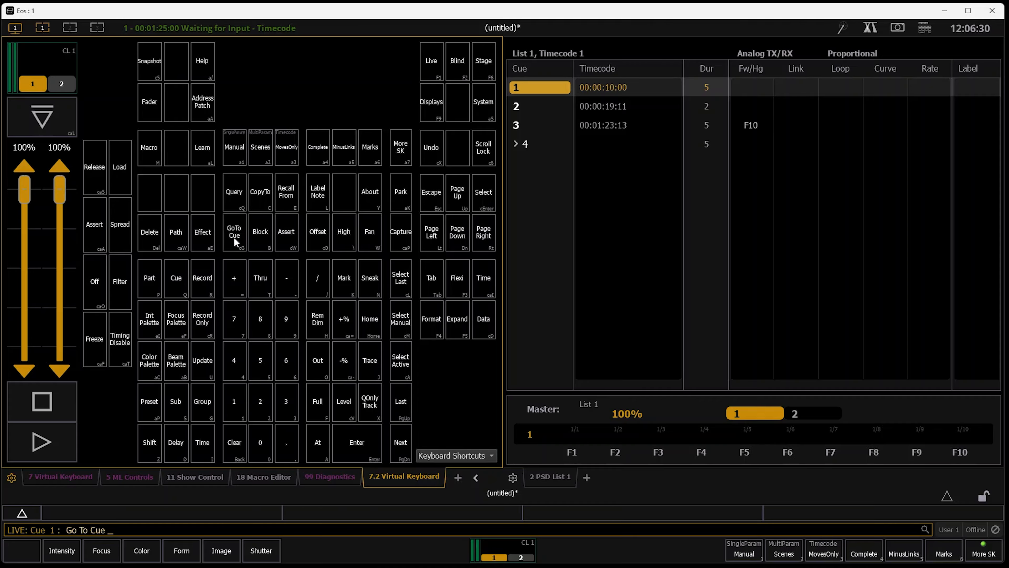
click(977, 553)
click(825, 554)
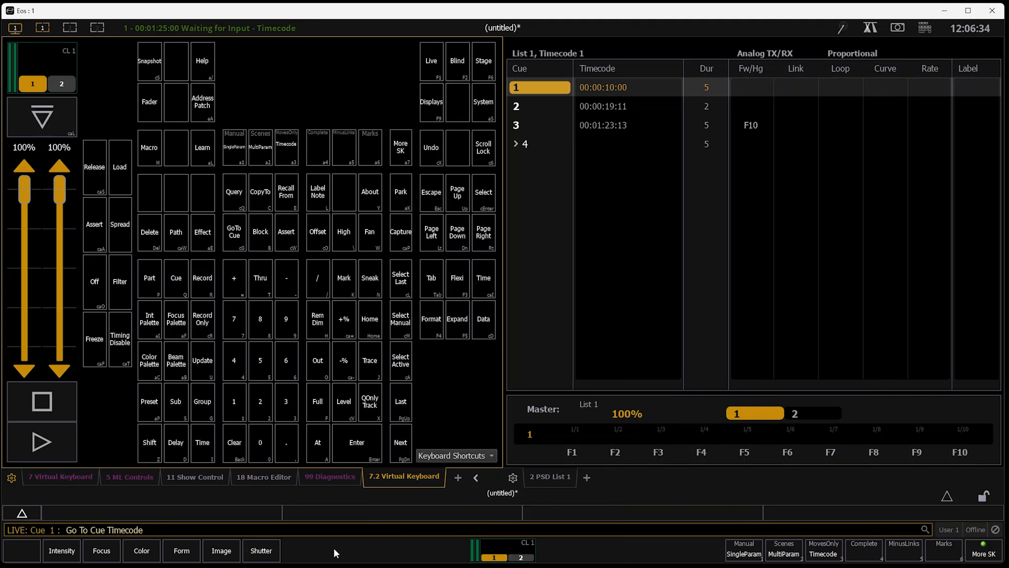
click(206, 452)
key(Return)
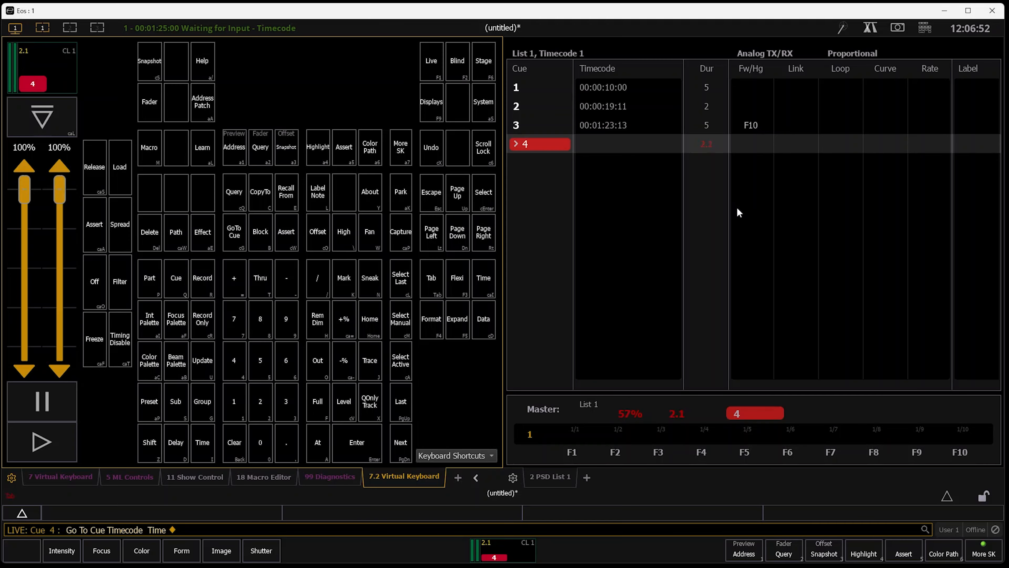
In show control, set event list 1's time to 00:00:20:00
key(F2)
key(F1)
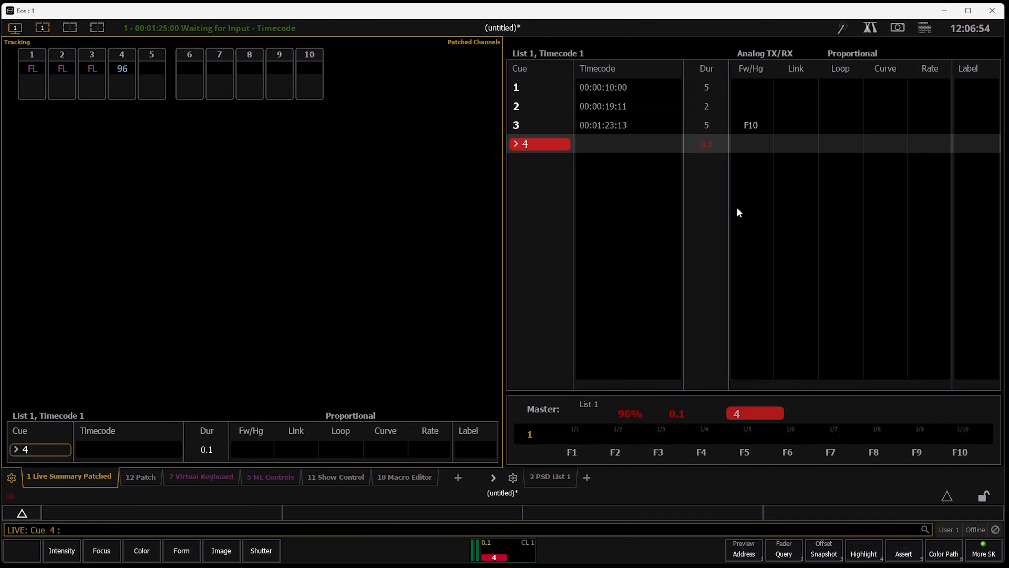
key(F2)
key(i)
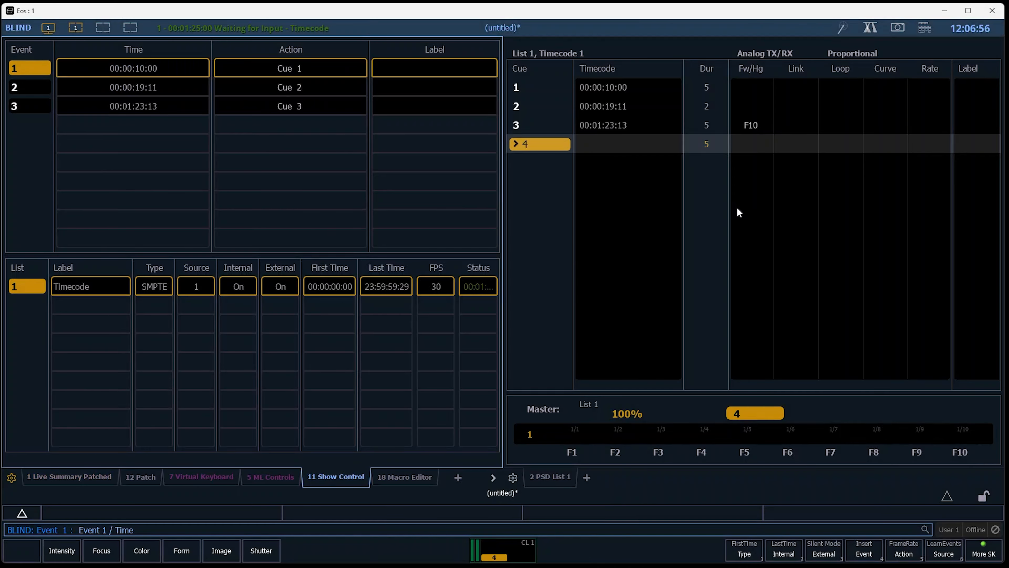
text(2000)
key(Return)
Return to live, show the second Virtual Keyboard display and close all other closable displays in its frame
key(F1)
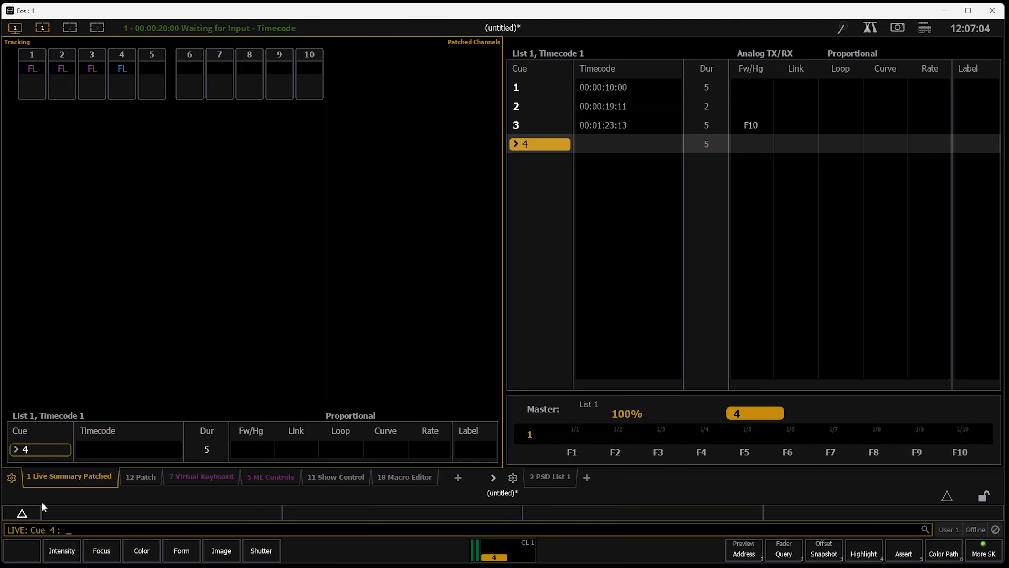
click(493, 478)
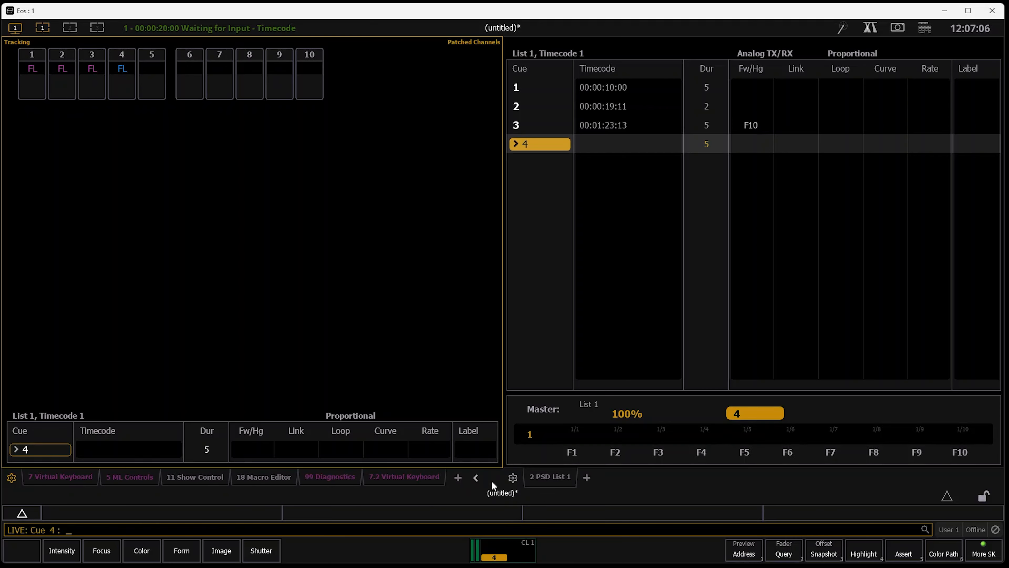
click(421, 475)
click(11, 477)
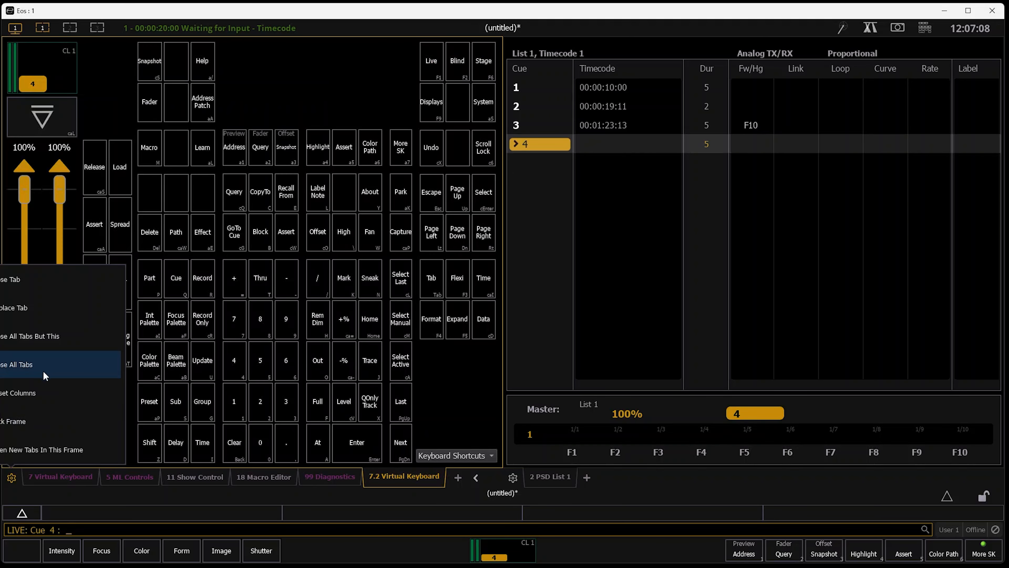
click(56, 341)
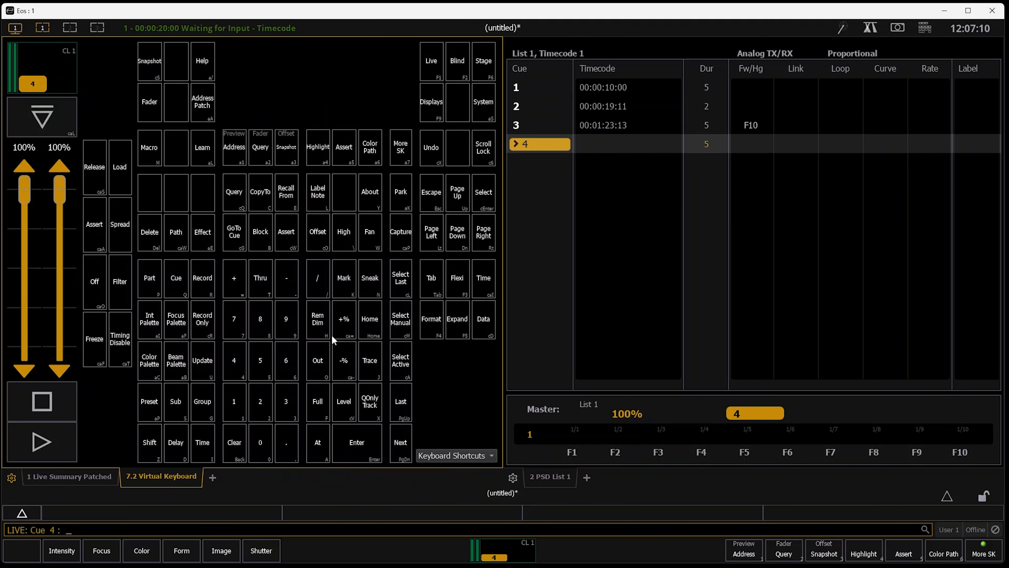
Run Go To Cue Timecode Time from cue 4 with the event list at 00:00:20:00
click(237, 232)
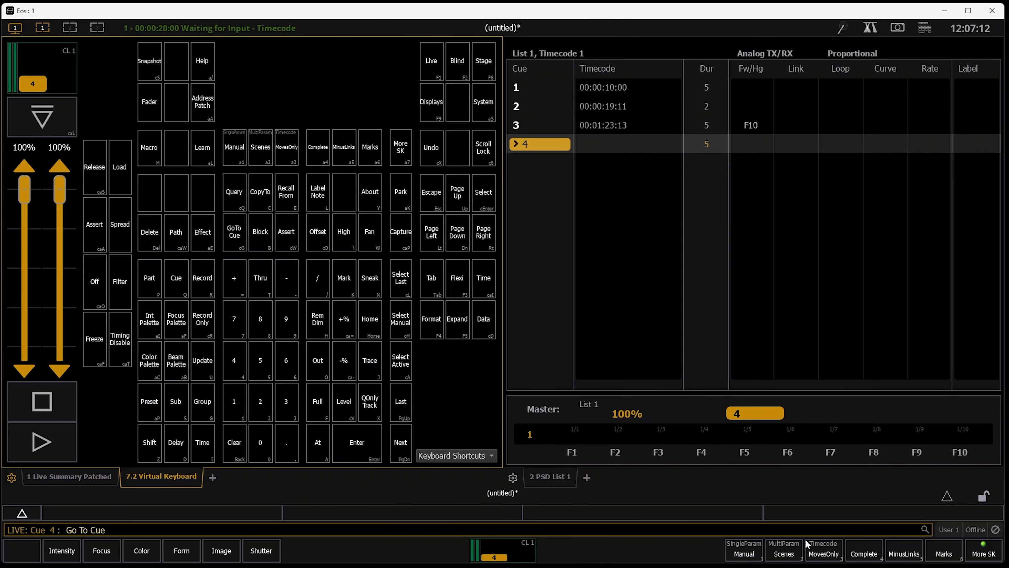
click(831, 555)
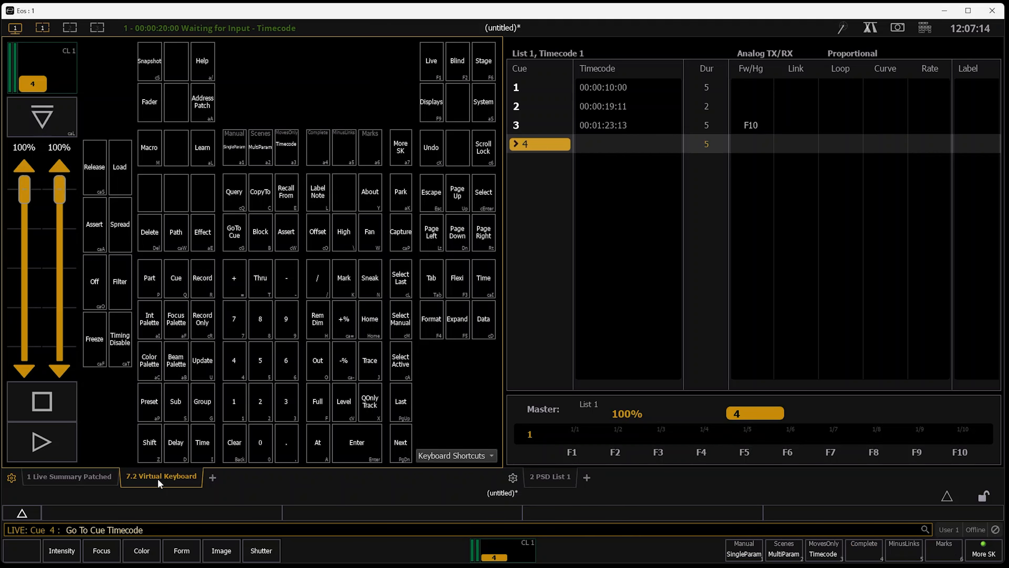
click(206, 451)
click(607, 107)
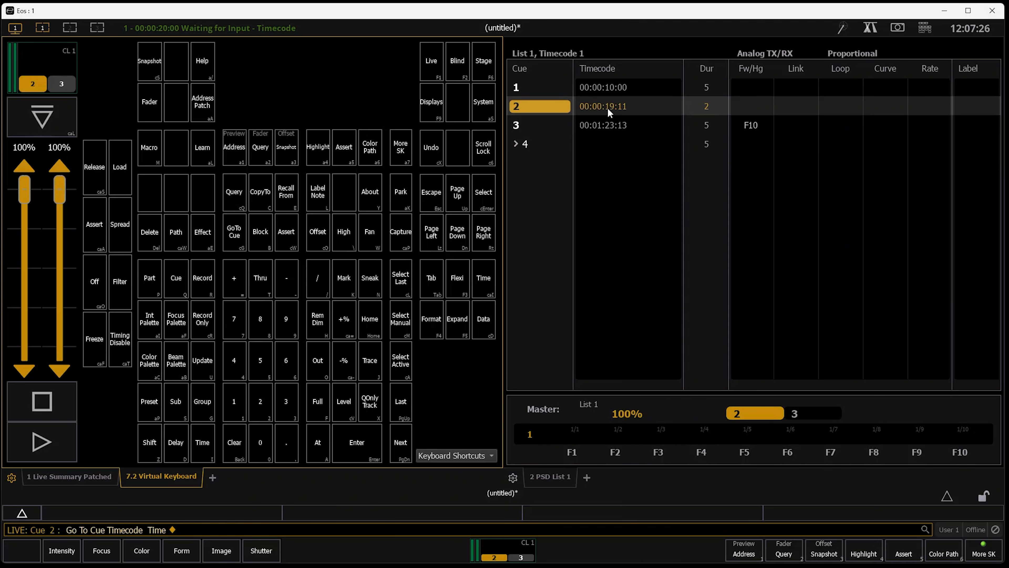
Reopen show control for event list 1 and set its time to 00:01:25:00
key(v)
key(v)
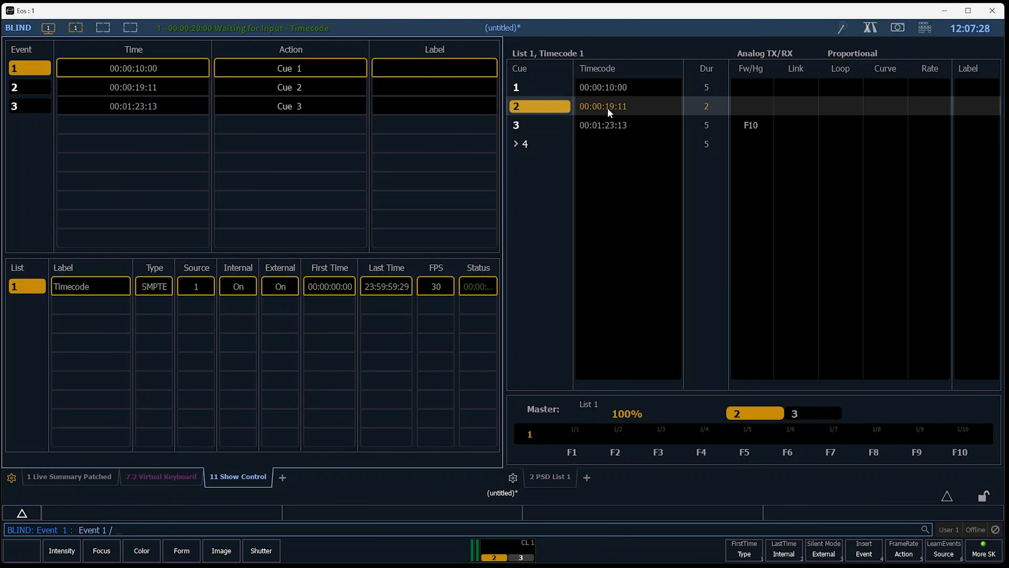
text(i)
text(012500)
key(Return)
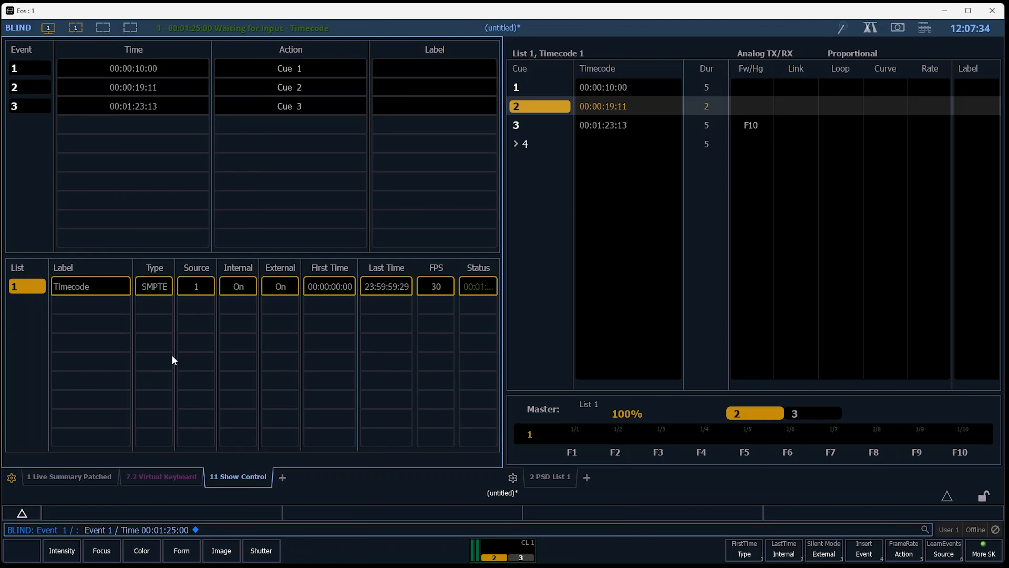
Return to live, run Go To Cue Timecode Complete with the event list at 00:01:25:00, and clear the command line
key(F1)
click(187, 479)
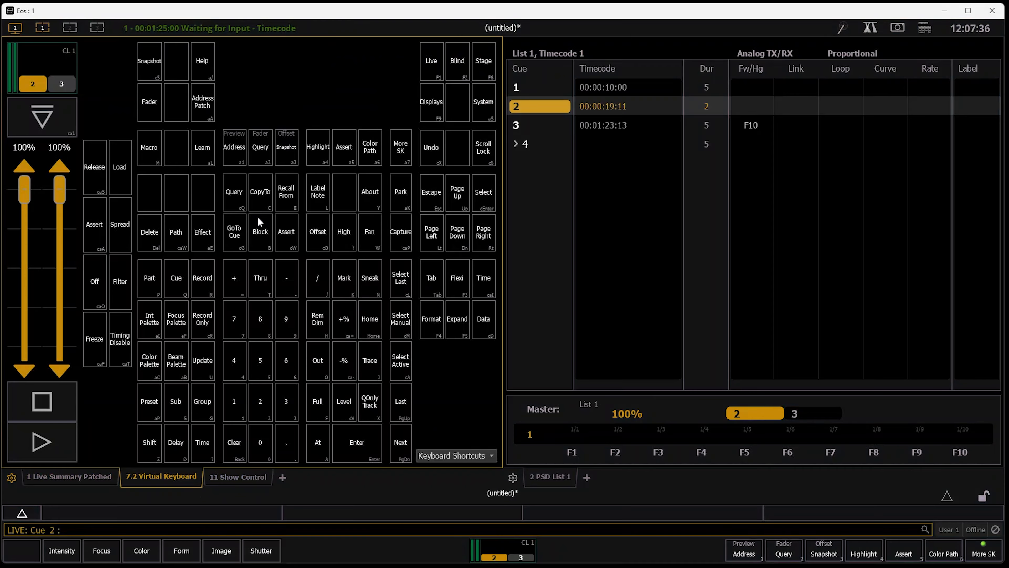
click(238, 238)
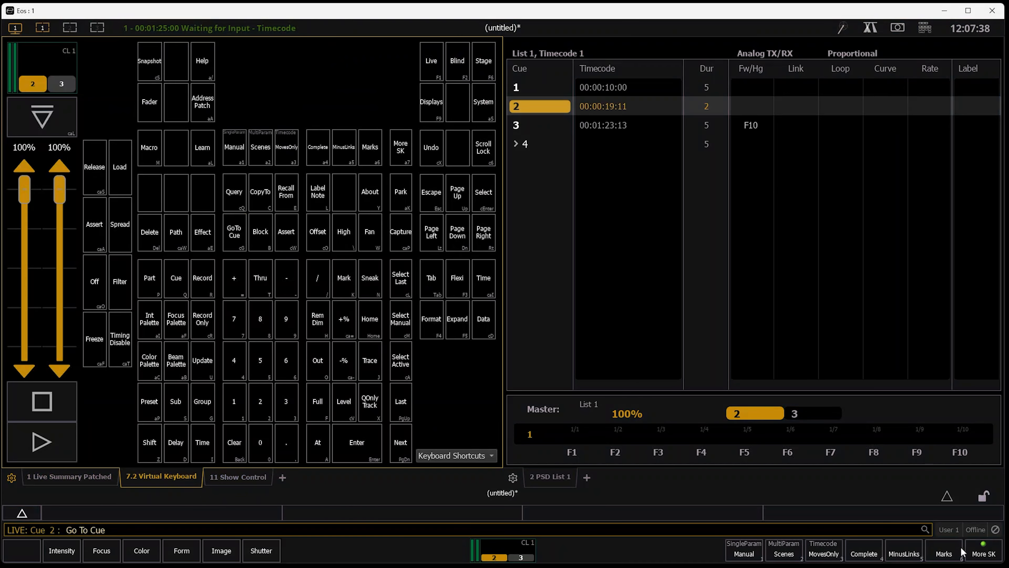
click(826, 555)
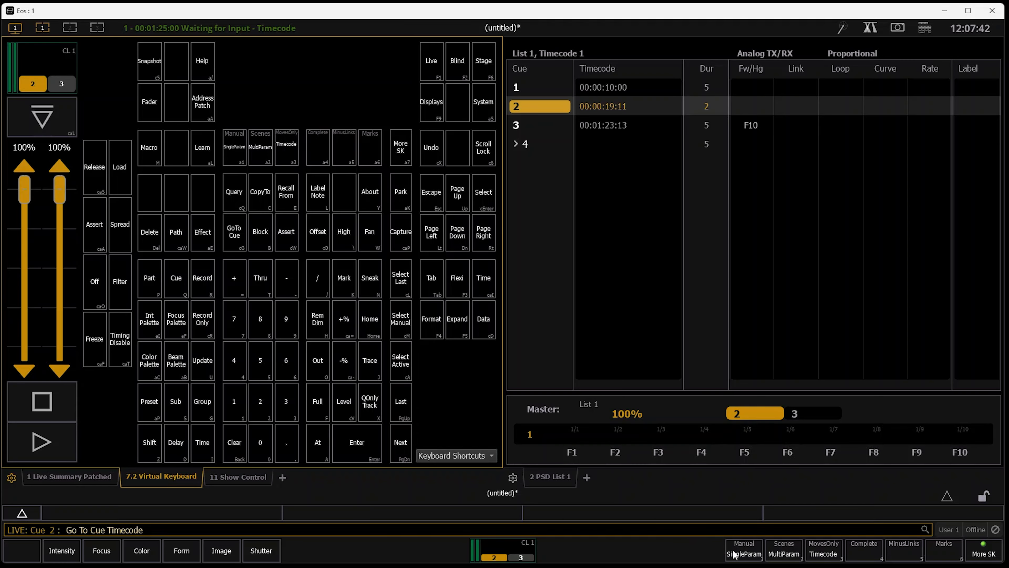
click(982, 551)
click(860, 549)
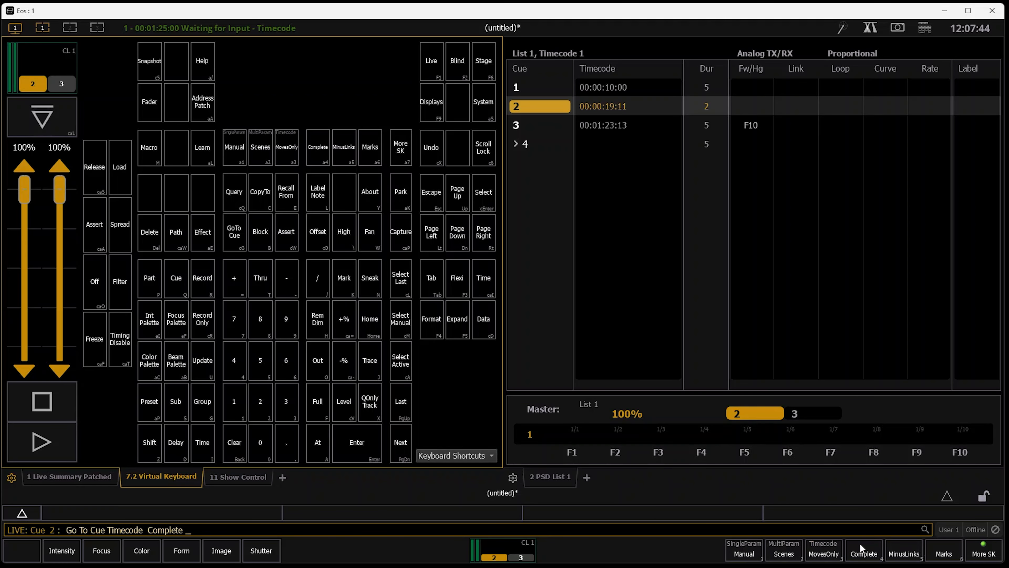
key(Return)
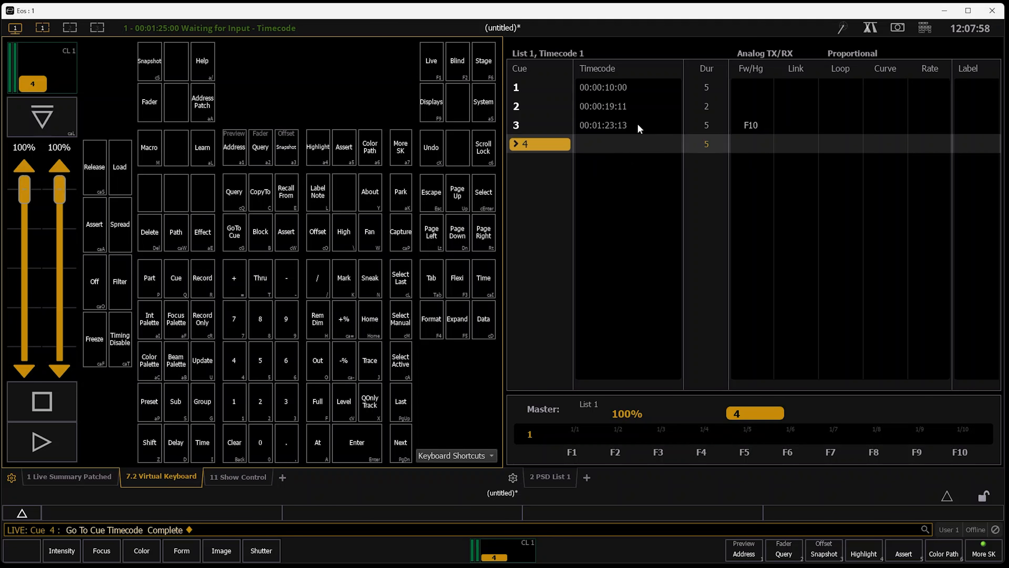
key(BackSpace)
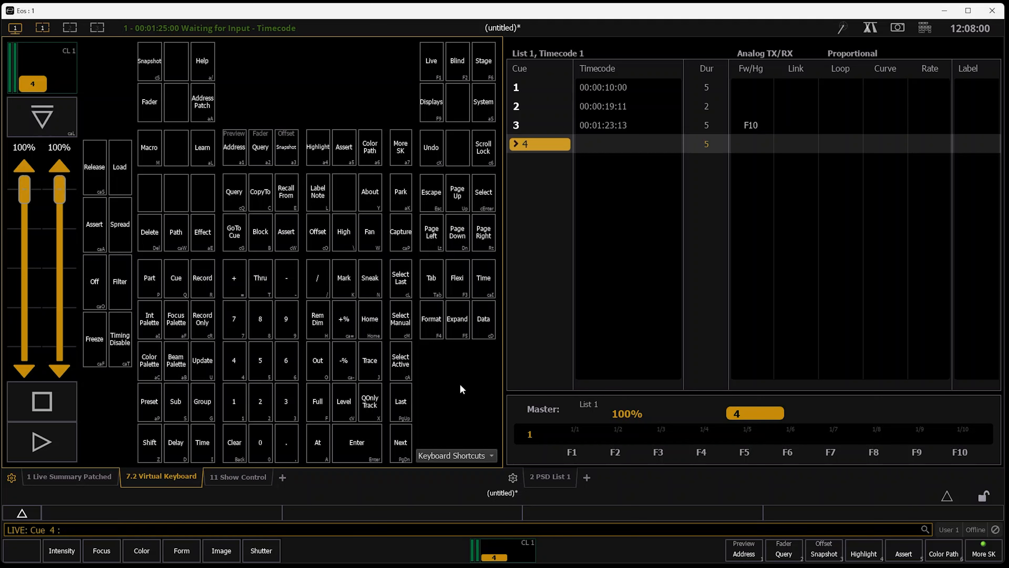